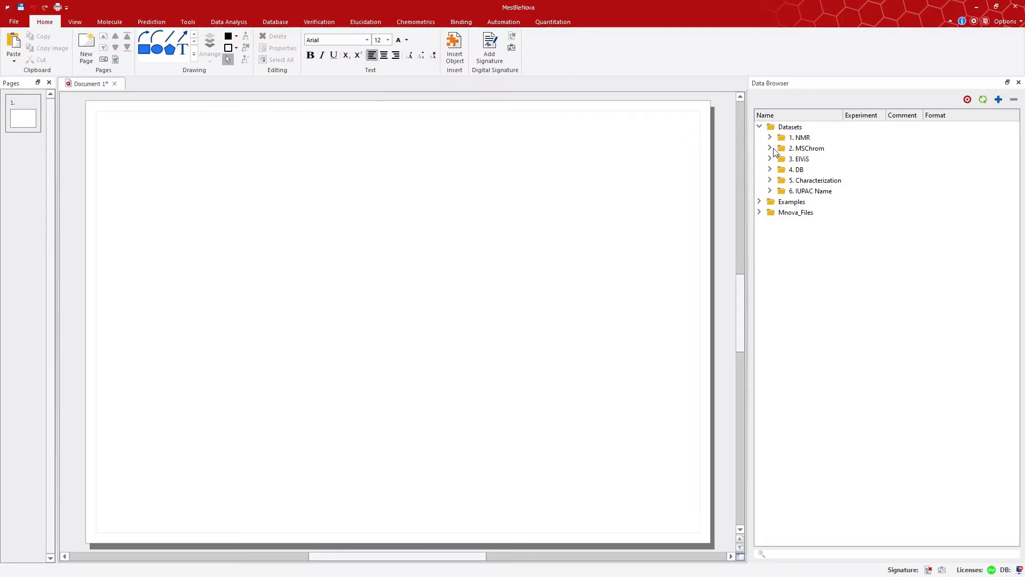
# Load Ref-Mix_ESI_MSMS_pos.RAW from MSChrom > Routine Analysis and hide the PDA Total Absorbance Chromatogram
pyautogui.click(774, 149)
pyautogui.click(782, 201)
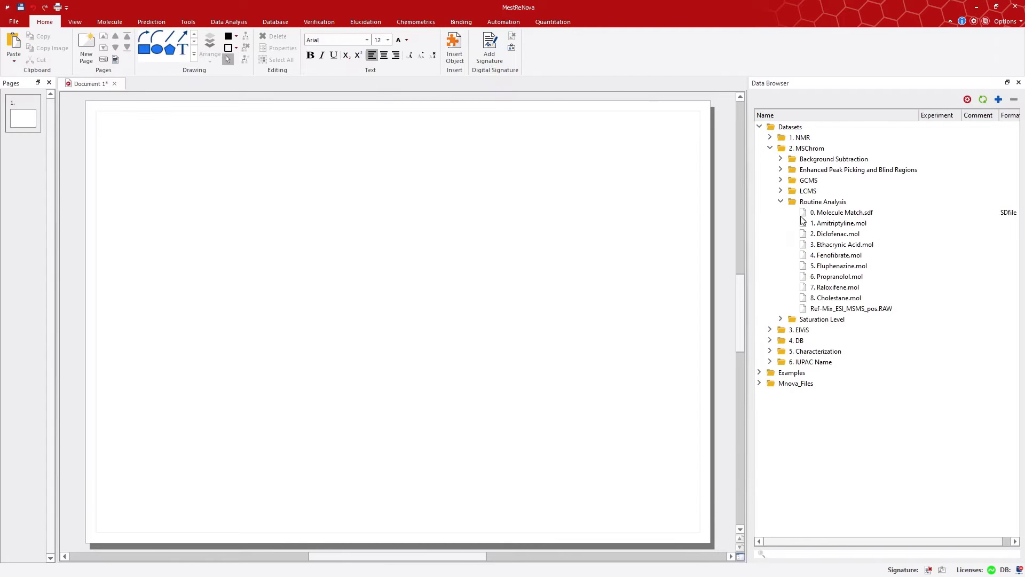
pyautogui.moveTo(835, 309); pyautogui.dragTo(410, 296)
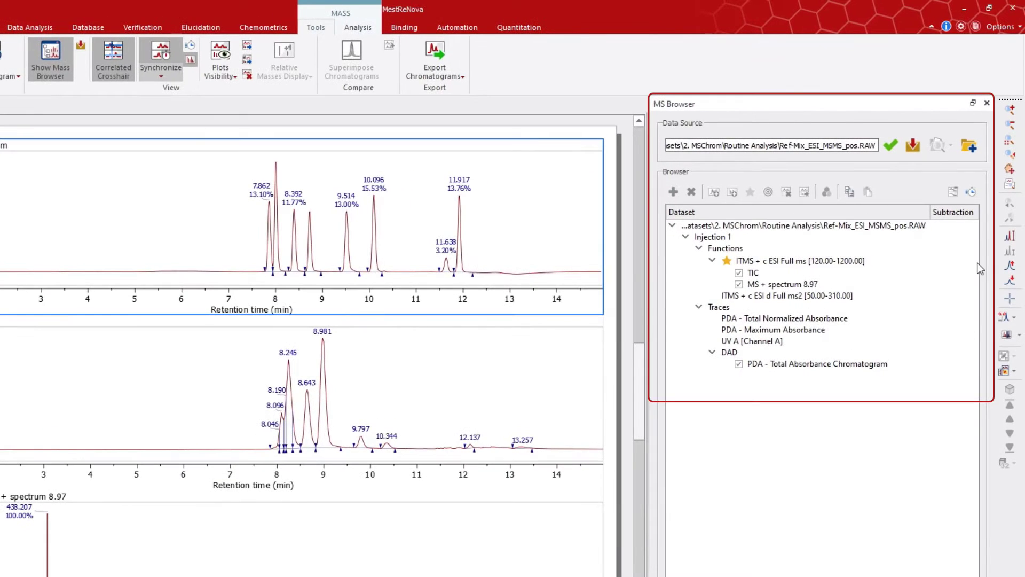
pyautogui.click(739, 365)
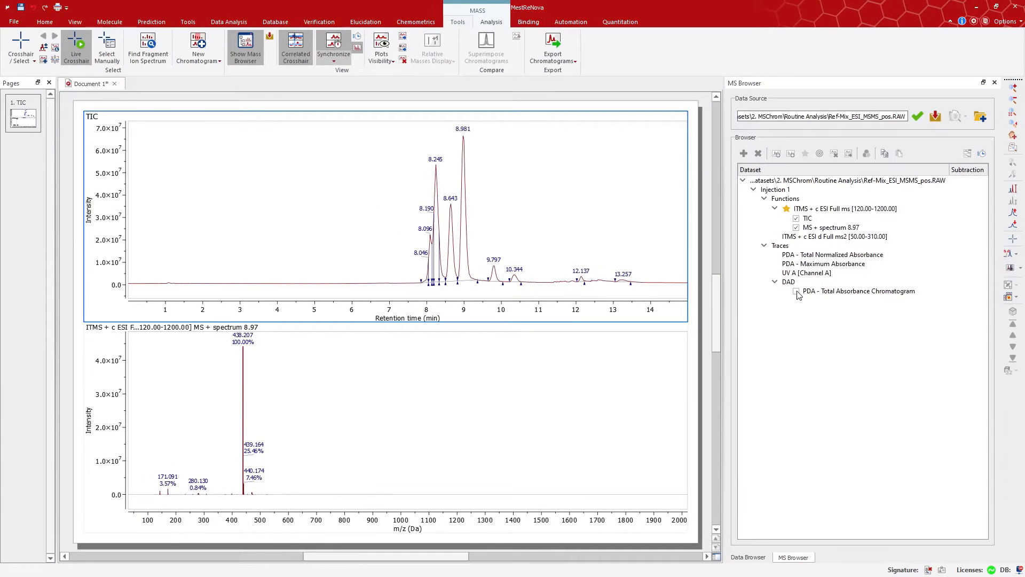
# Zoom the 8.97 mass spectrum onto the 438.207 isotope cluster, about m/z 438–441.5
pyautogui.click(569, 203)
pyautogui.click(234, 443)
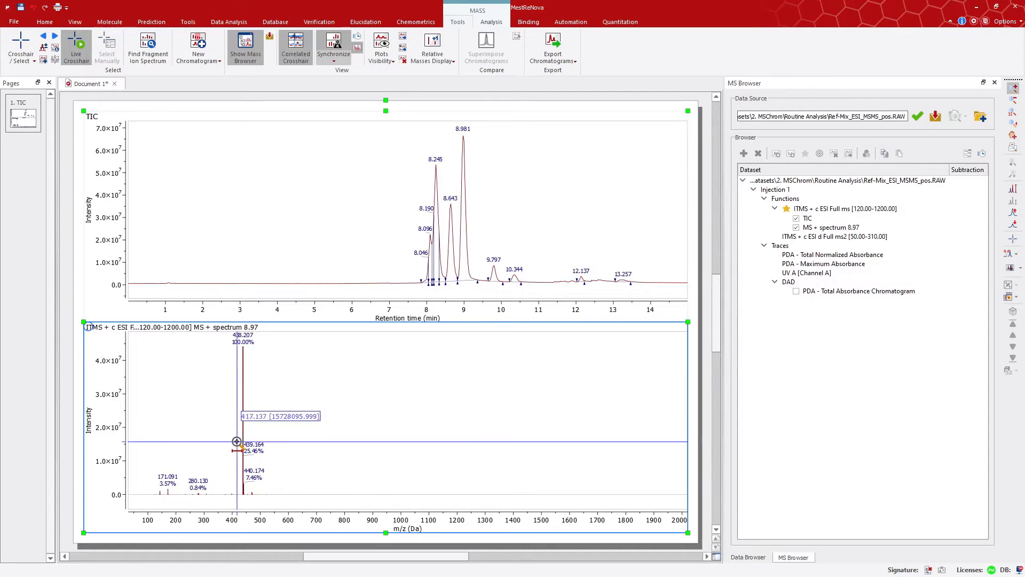
pyautogui.moveTo(232, 441); pyautogui.dragTo(253, 441)
pyautogui.moveTo(394, 432); pyautogui.dragTo(450, 436)
pyautogui.moveTo(236, 427); pyautogui.dragTo(534, 426)
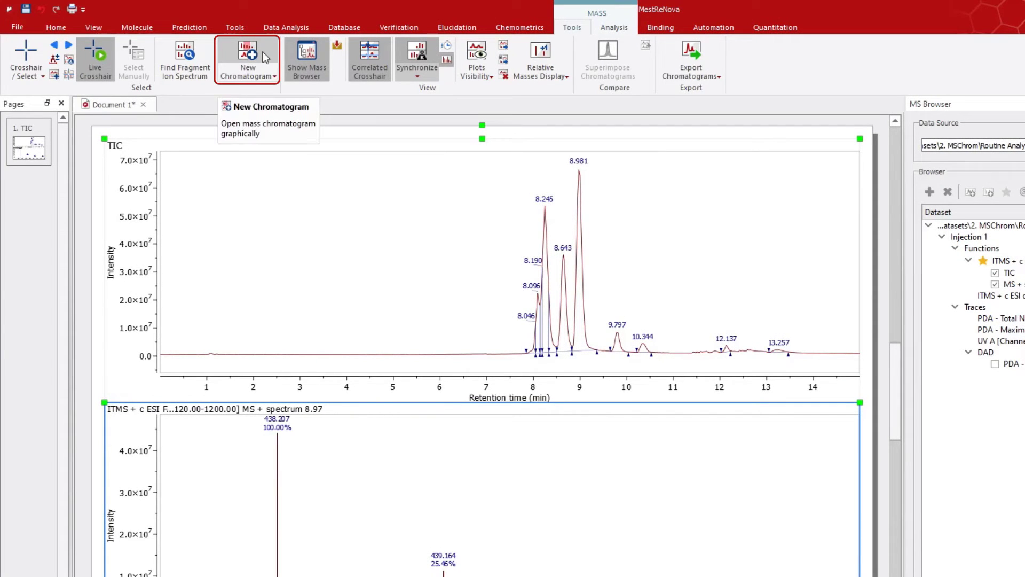
# Extract an ion chromatogram for m/z 438.125–438.301 from the 438.2 peak, peaking at 8.981 min
pyautogui.click(262, 51)
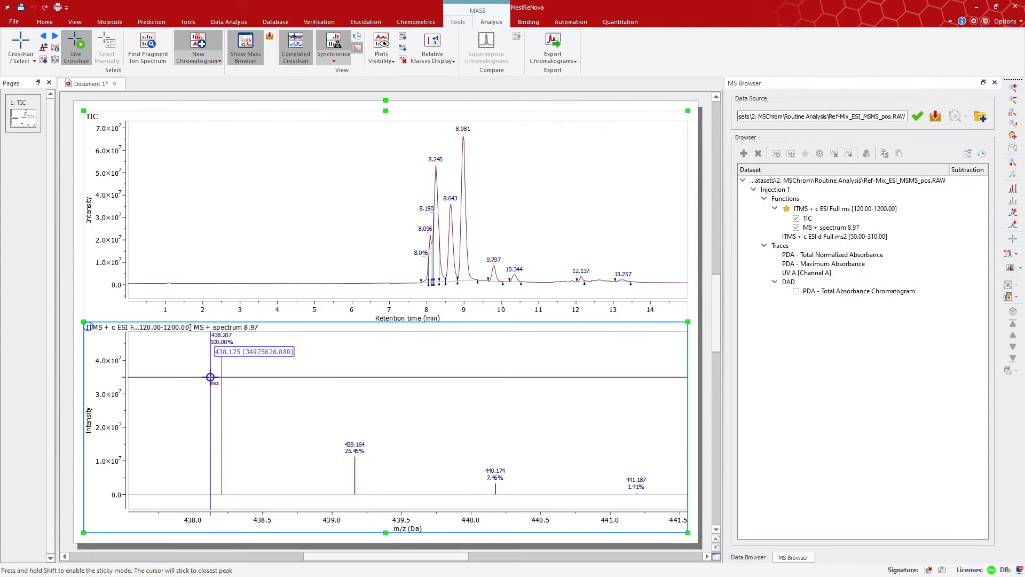
pyautogui.moveTo(210, 377); pyautogui.dragTo(235, 383)
pyautogui.press('Escape')
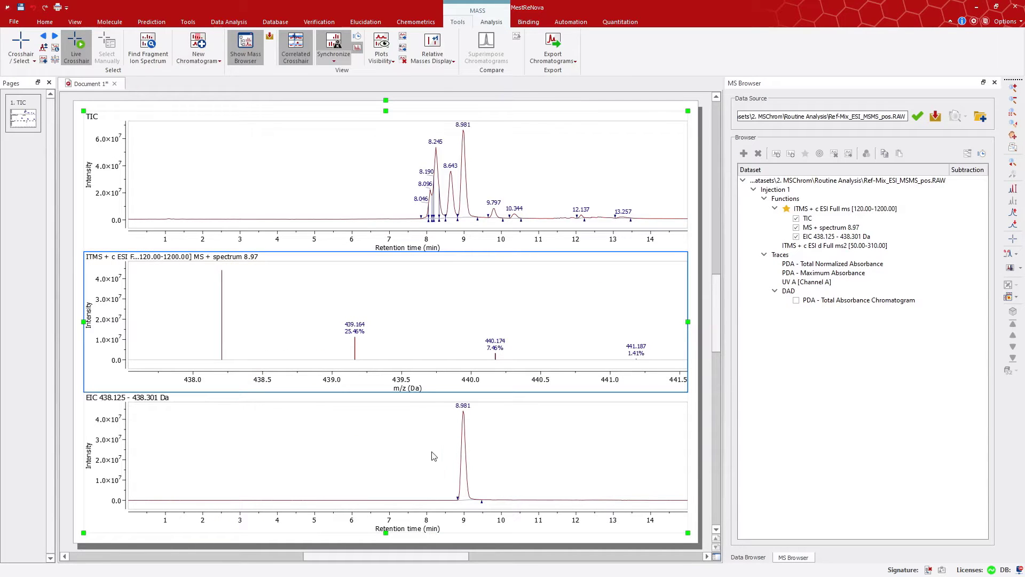
pyautogui.click(480, 452)
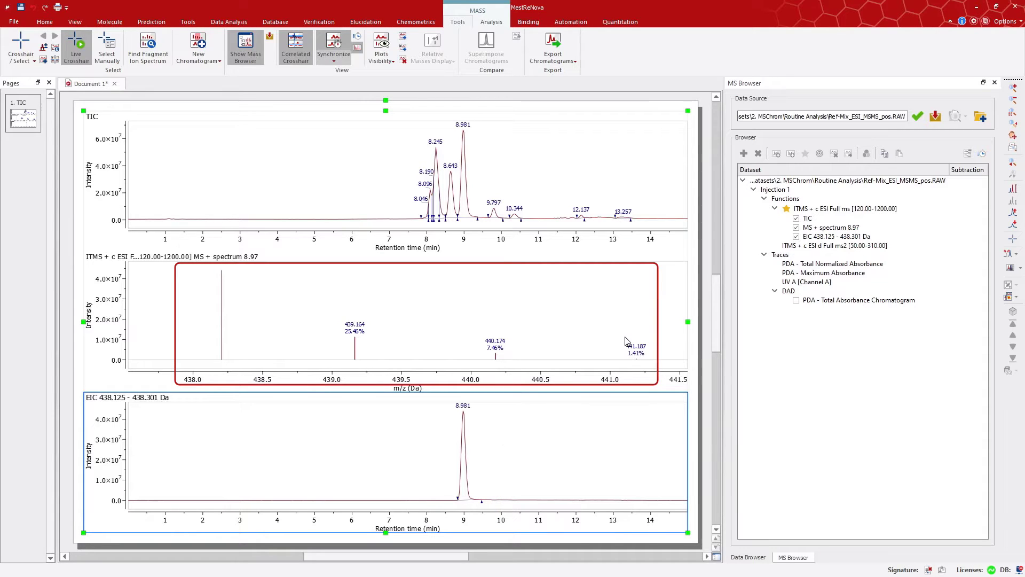
pyautogui.click(585, 328)
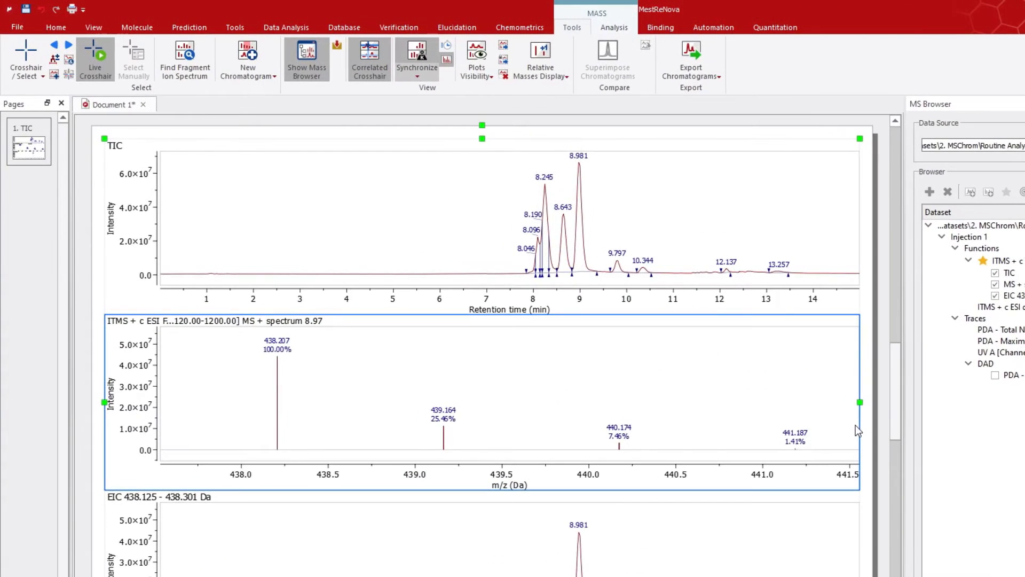
# Calculate elemental composition candidates for the 438.207 peak from the Analysis tools
pyautogui.click(627, 33)
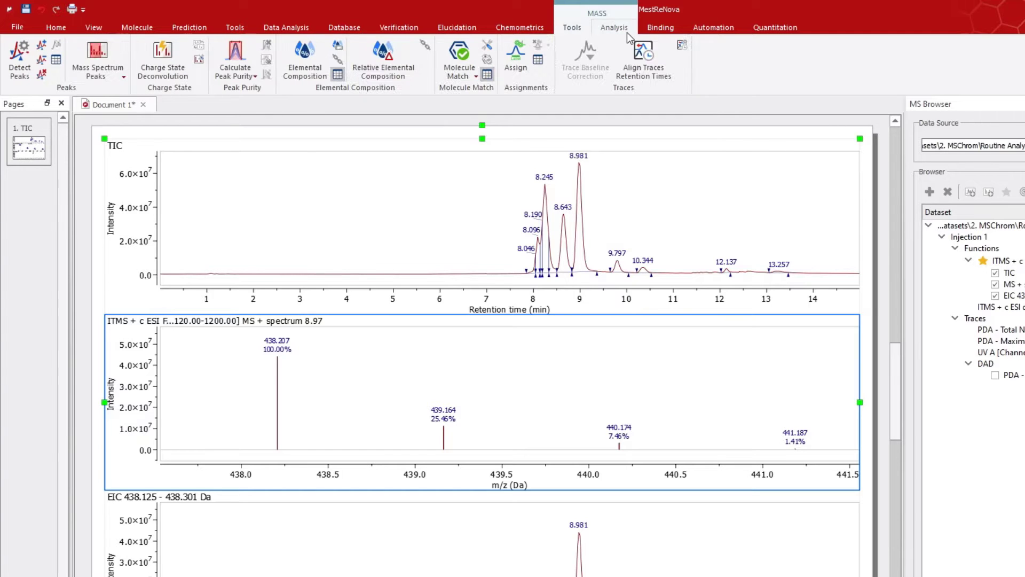
pyautogui.click(309, 71)
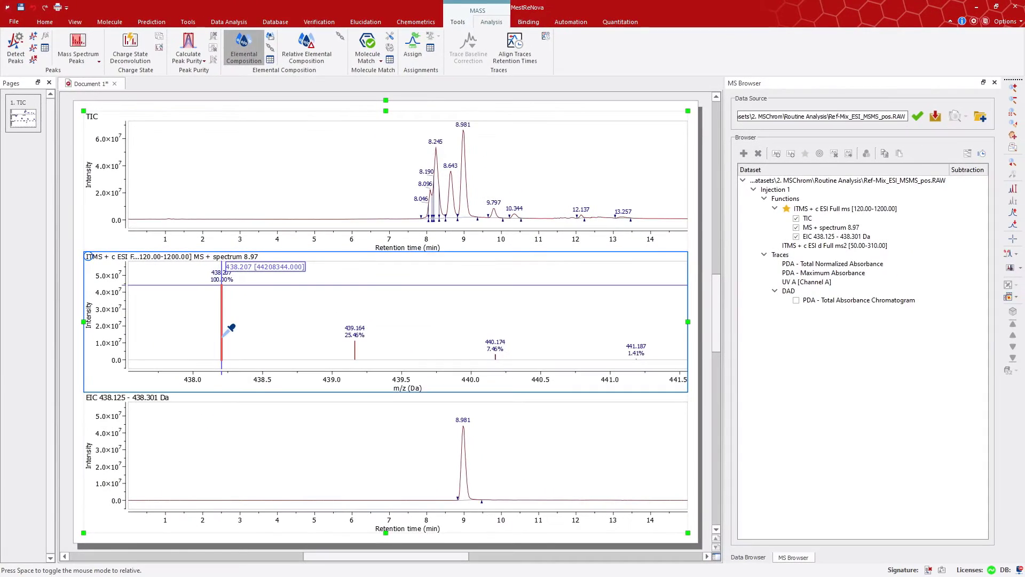
pyautogui.click(278, 418)
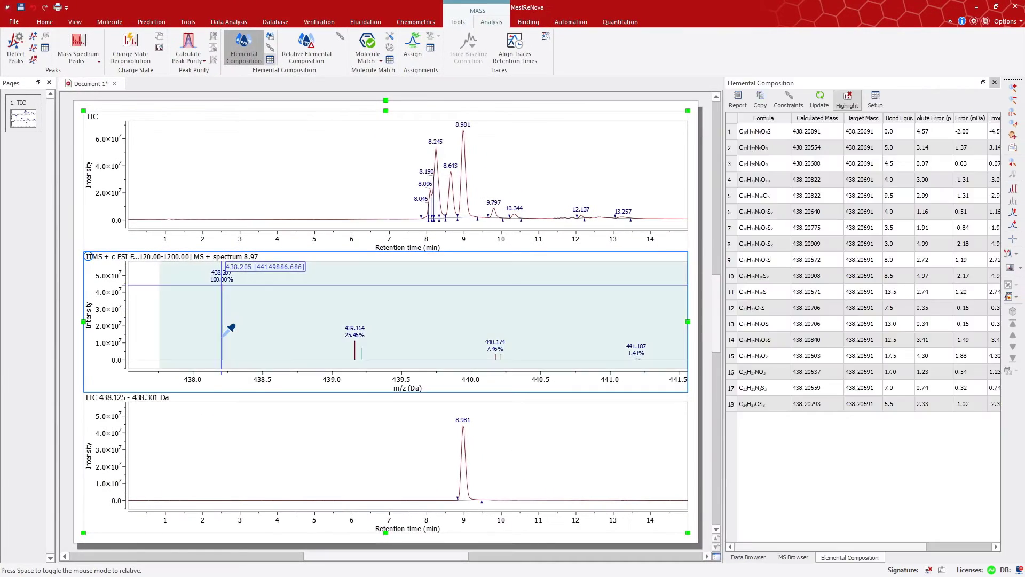
# Review the elemental composition constraints without changes and widen the 18-formula results panel
pyautogui.click(789, 100)
pyautogui.moveTo(537, 124); pyautogui.dragTo(474, 100)
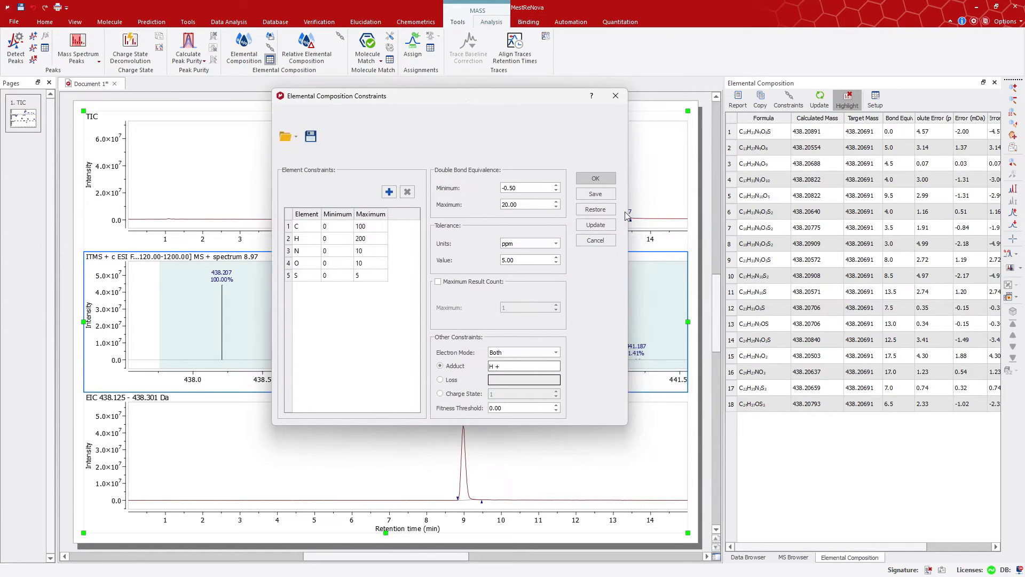
pyautogui.click(608, 239)
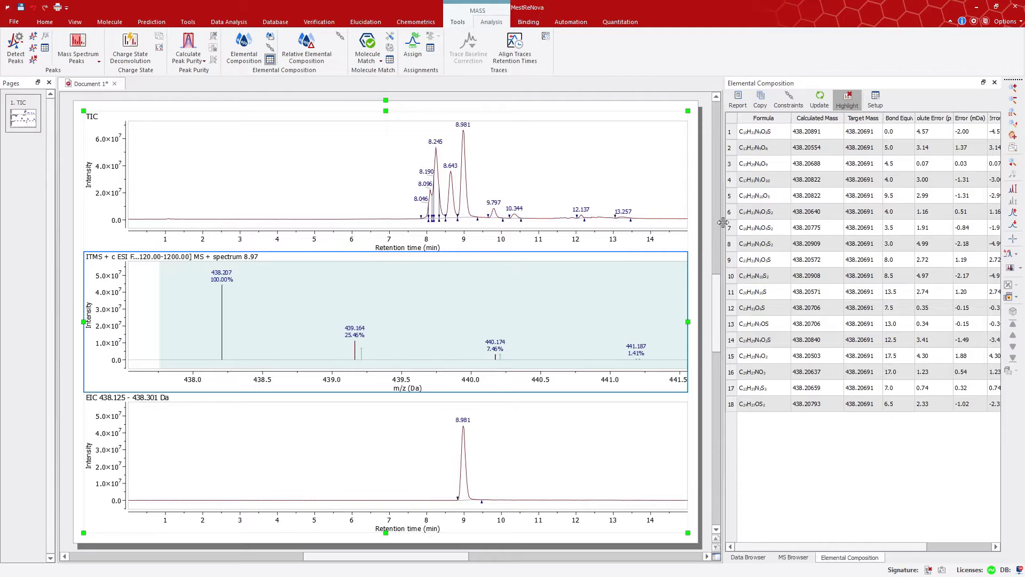
pyautogui.moveTo(721, 222); pyautogui.dragTo(663, 222)
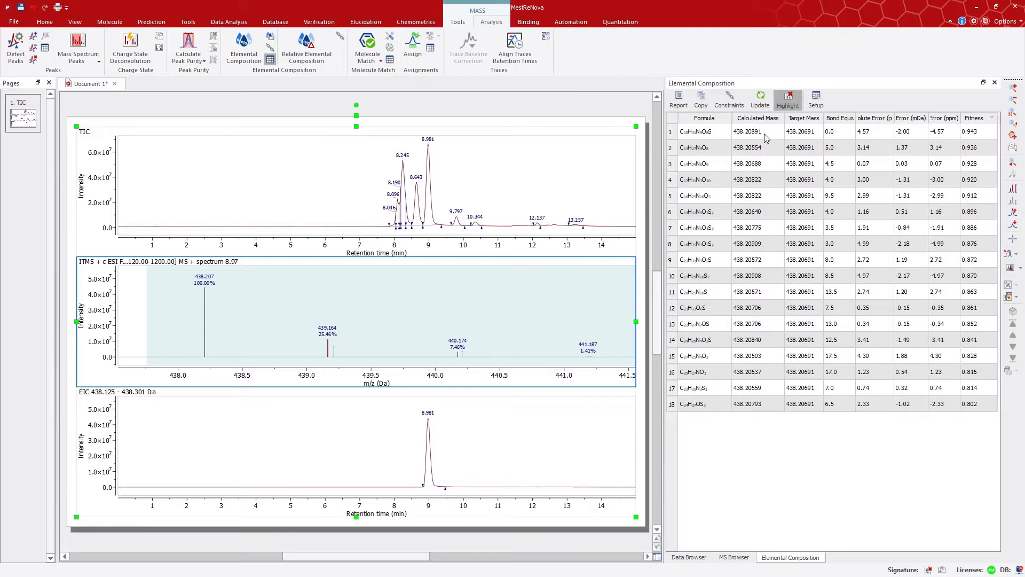
# Select the top formula candidate and zoom the spectrum to about m/z 438.2–439.9
pyautogui.click(771, 137)
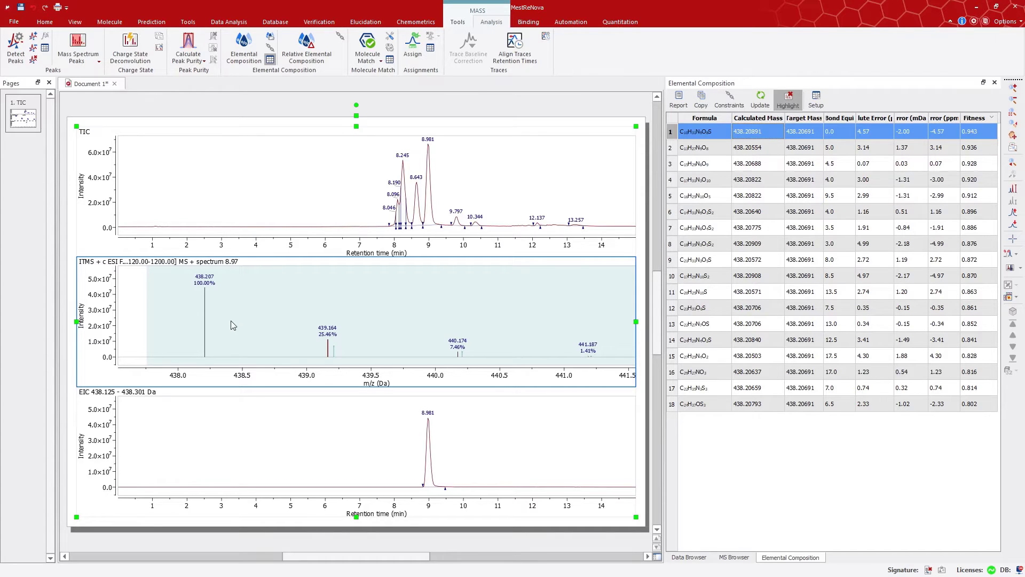
pyautogui.press('z')
pyautogui.moveTo(193, 319); pyautogui.dragTo(601, 319)
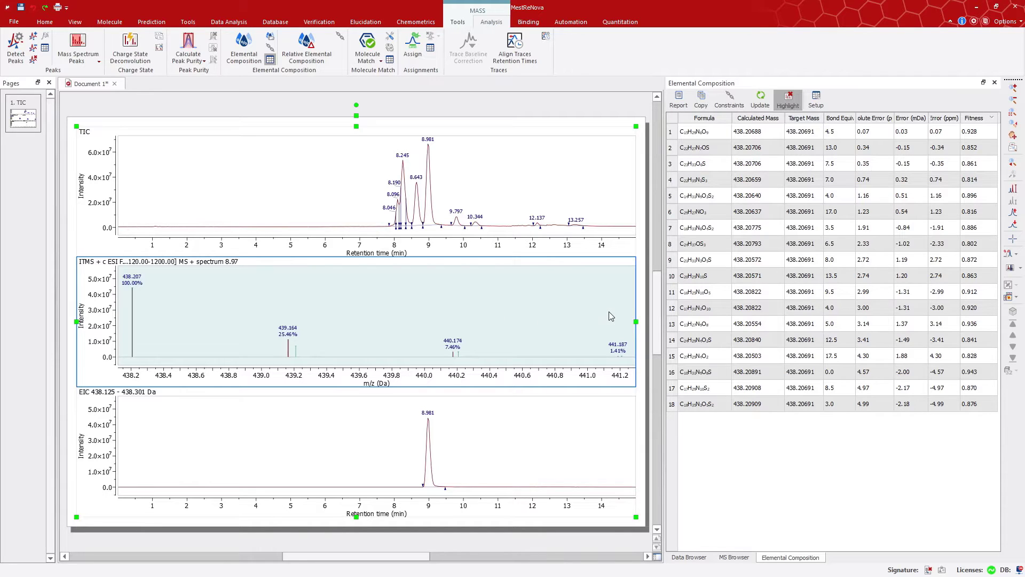
# Report only the lowest-error formula candidate as a table
pyautogui.click(717, 133)
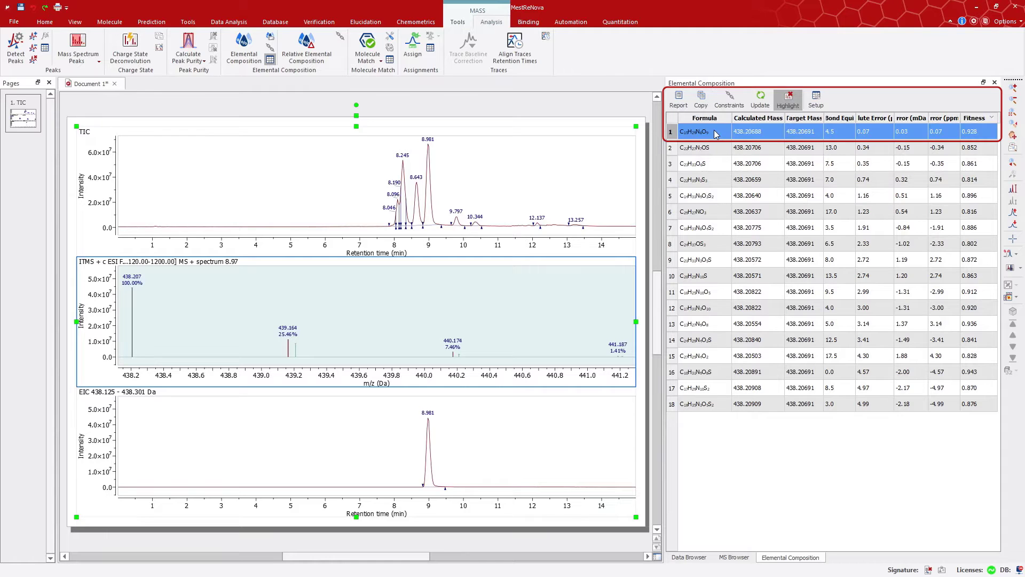
pyautogui.click(674, 106)
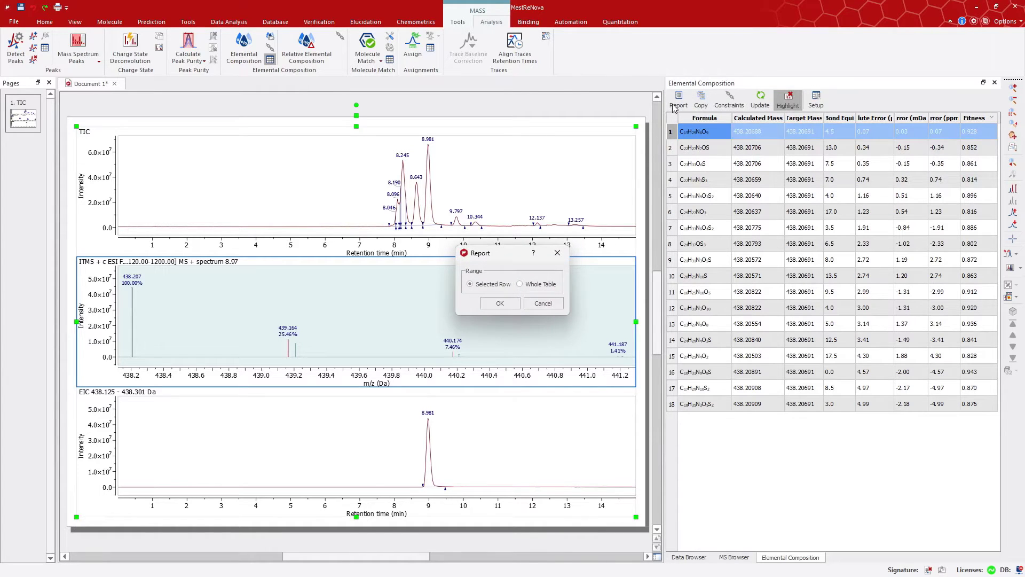
pyautogui.click(502, 303)
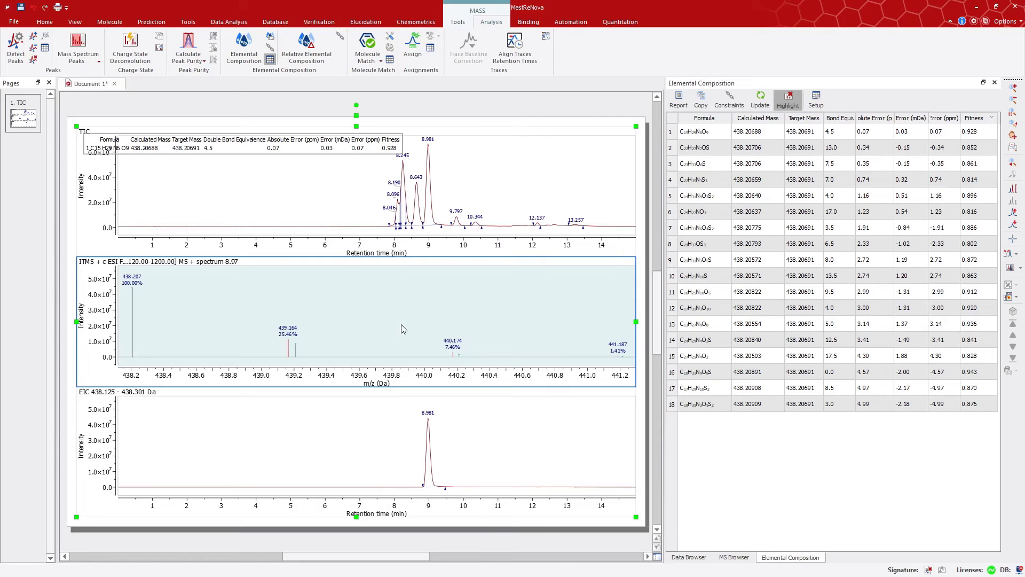
# Hide the EIC plot through its right-click menu
pyautogui.click(510, 417)
pyautogui.rightClick(523, 425)
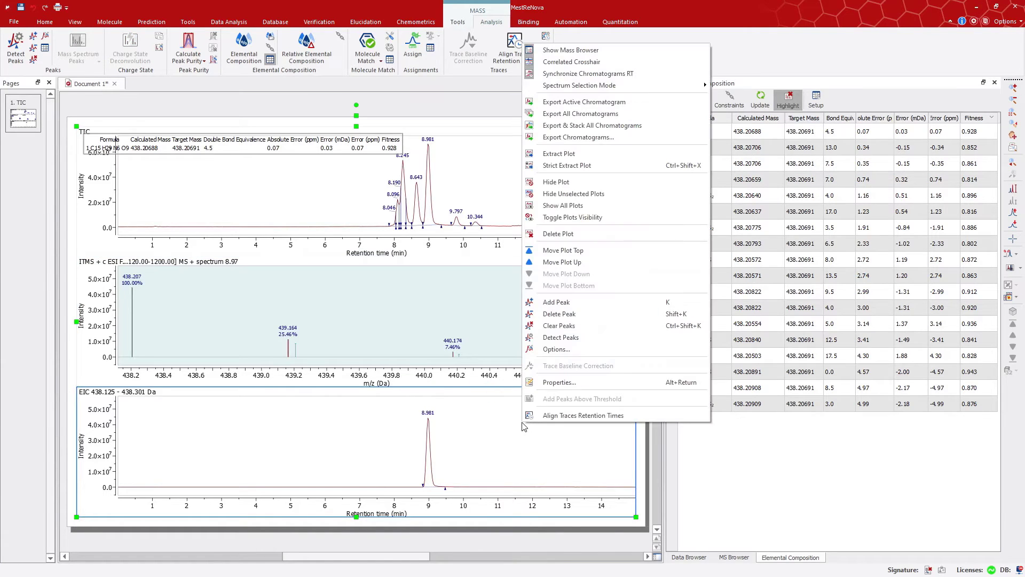
pyautogui.click(591, 181)
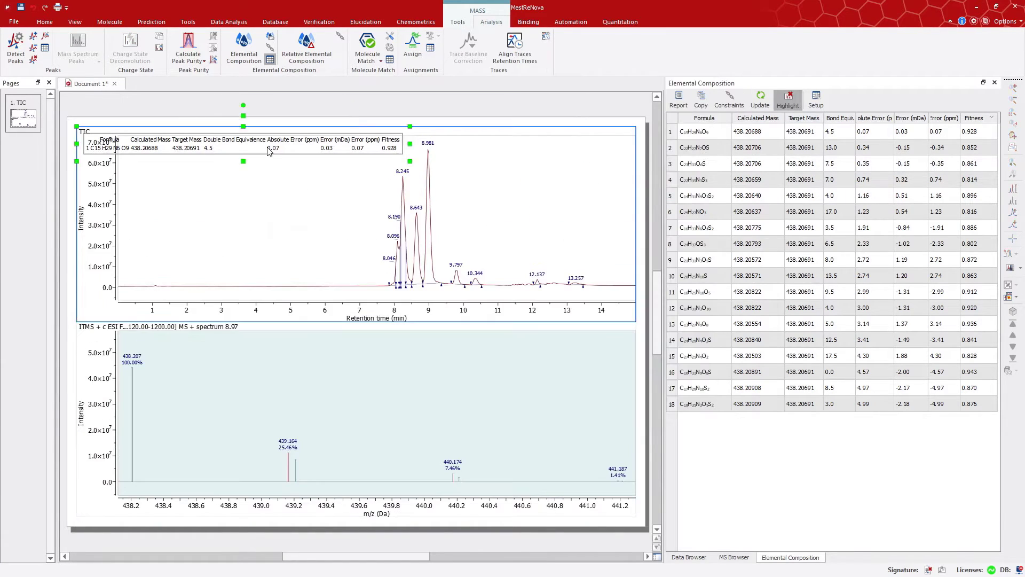
# Move the formula report table into the spectrum, then delete it
pyautogui.moveTo(243, 116); pyautogui.dragTo(462, 331)
pyautogui.click(572, 230)
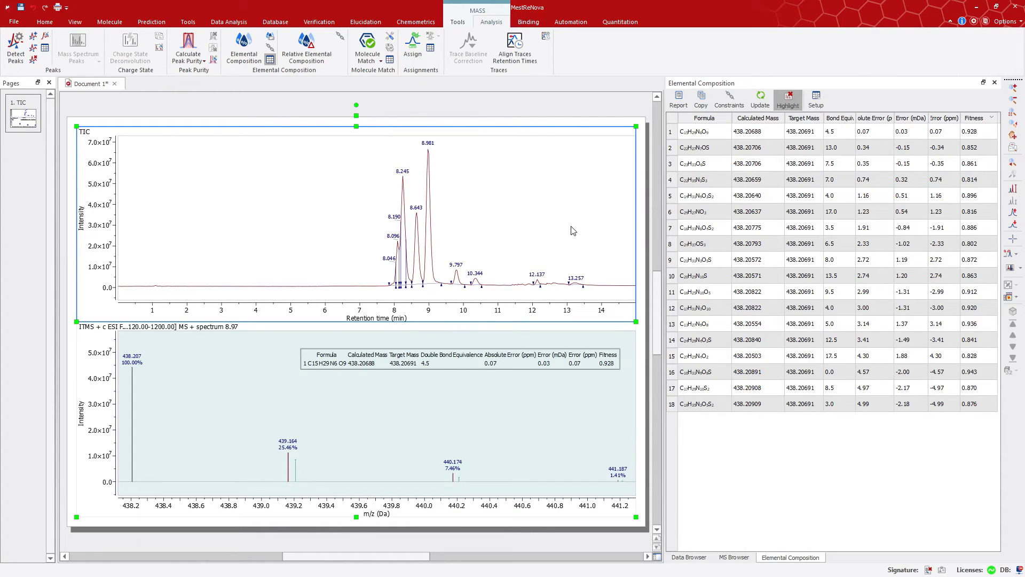
pyautogui.click(545, 365)
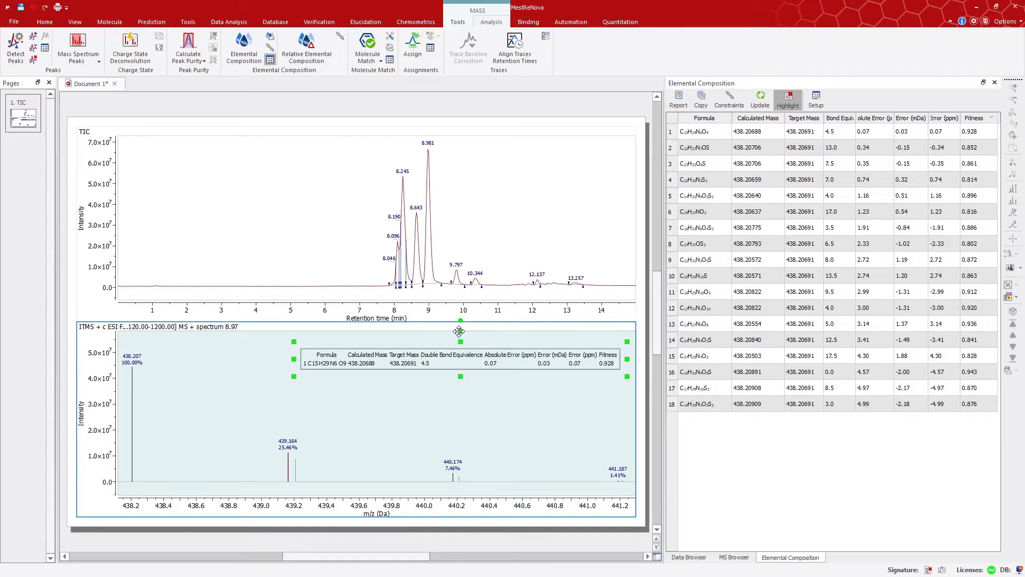
pyautogui.press('Delete')
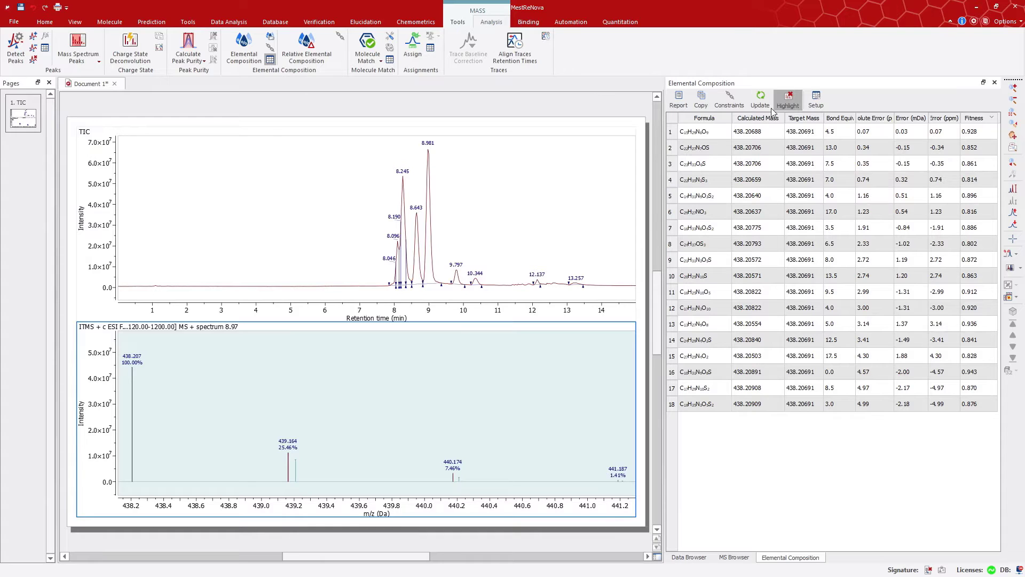
# Turn off formula highlighting and place the 8. Cholestane.mol structure onto the TIC plot
pyautogui.click(789, 99)
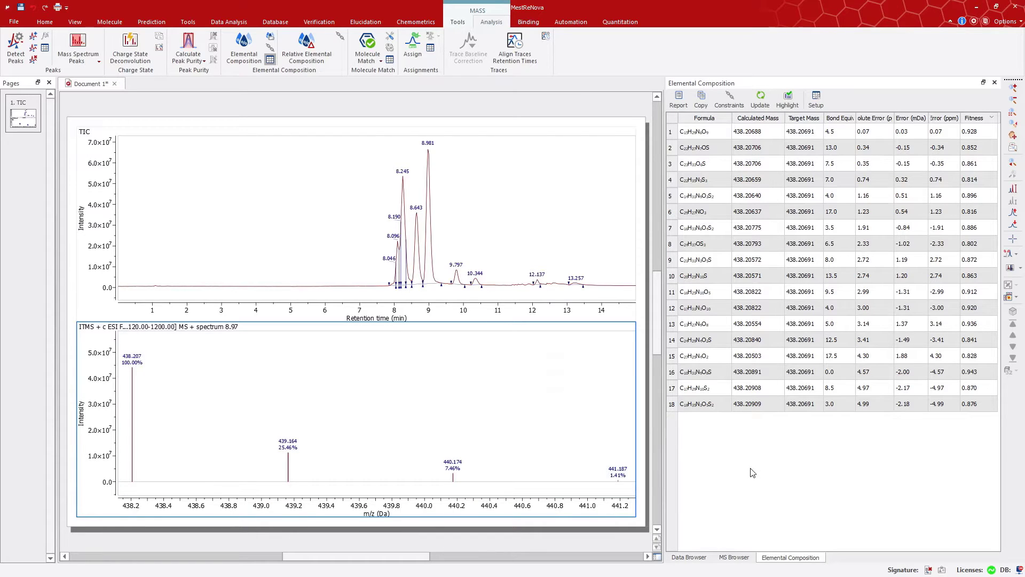
pyautogui.click(734, 557)
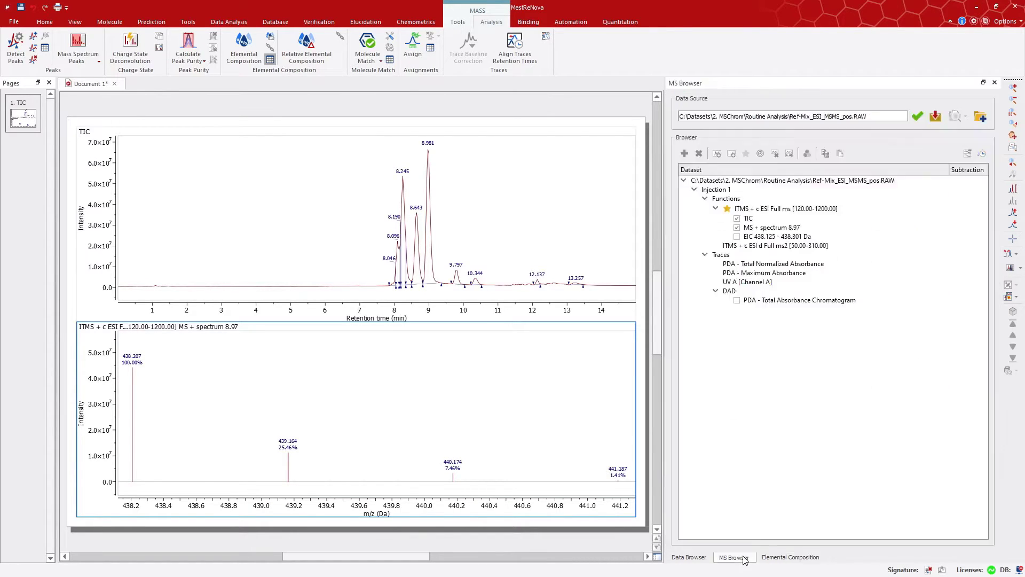
pyautogui.click(689, 558)
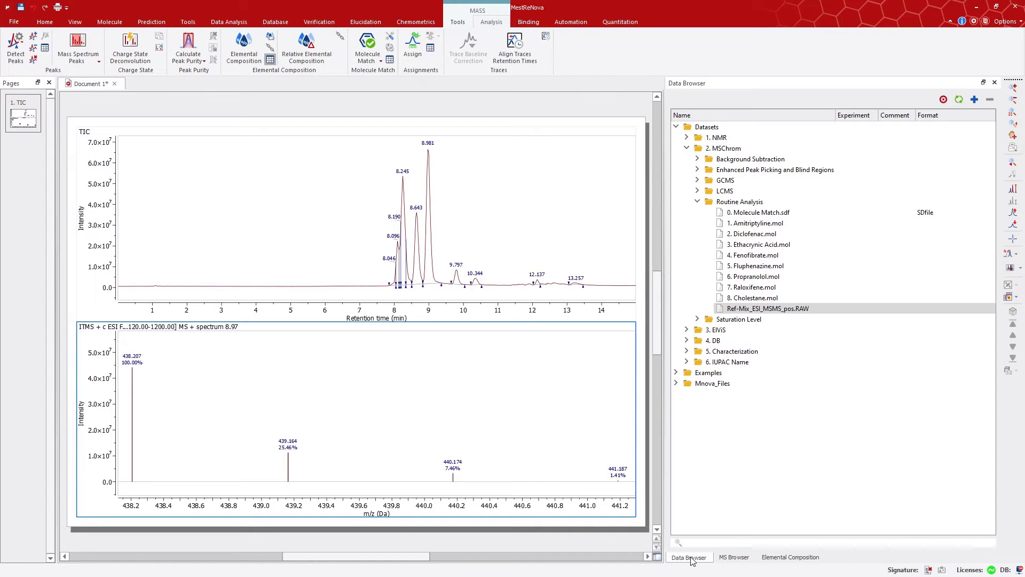
pyautogui.click(767, 299)
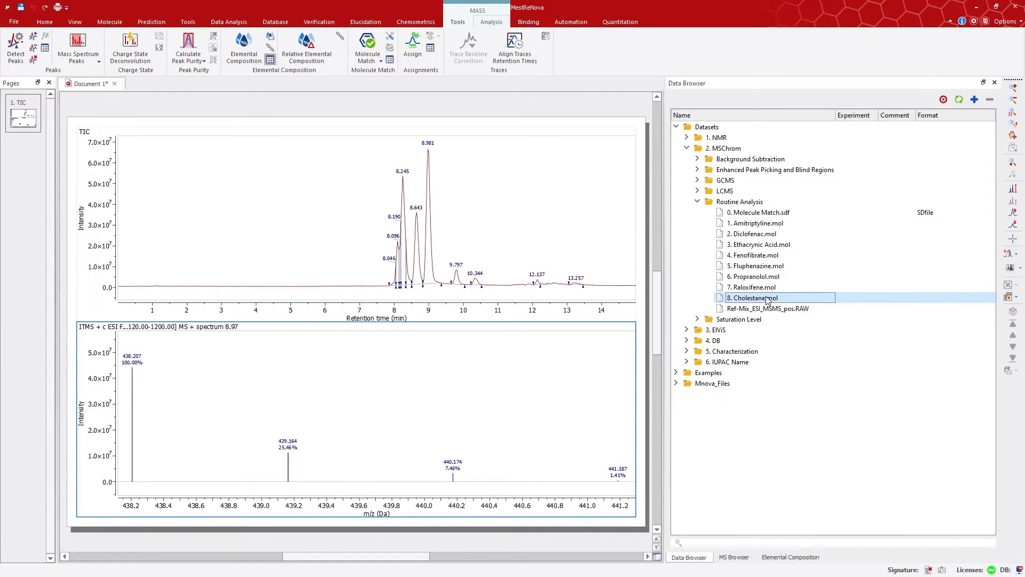
pyautogui.doubleClick(795, 299)
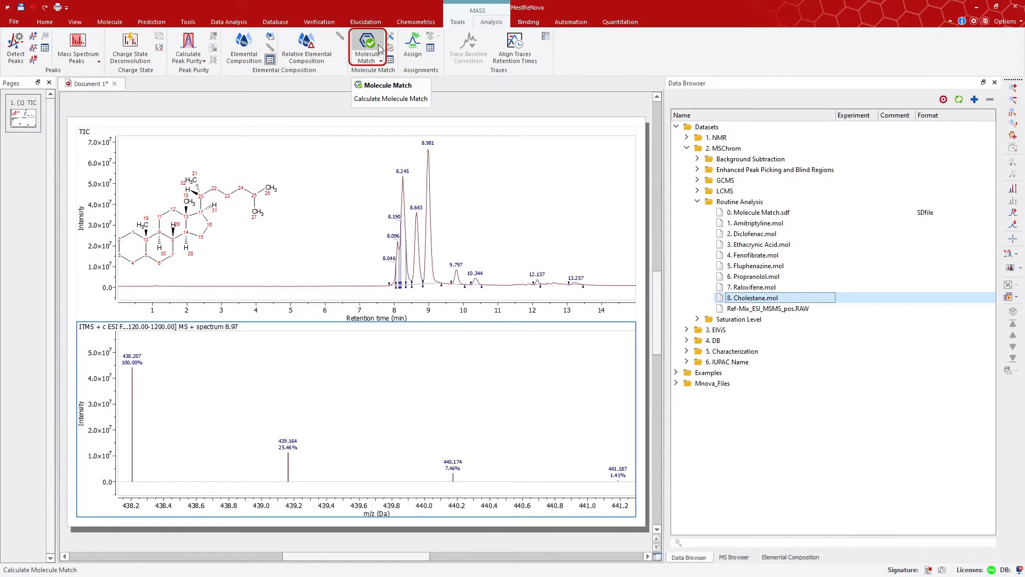
# Run Molecule Match for Cholestane (372.3756) and select its no-match result
pyautogui.click(378, 44)
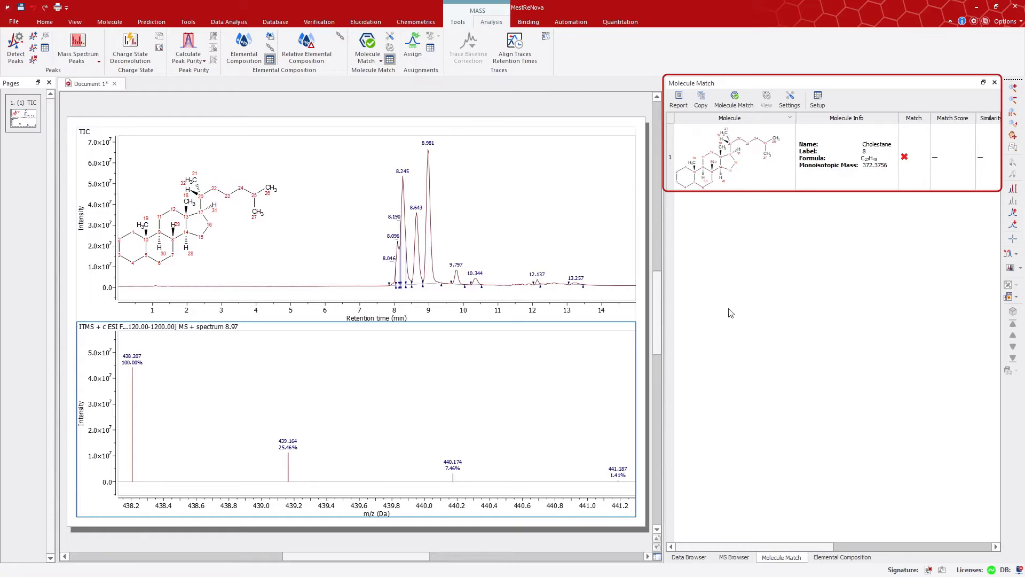
pyautogui.moveTo(779, 547); pyautogui.dragTo(748, 537)
pyautogui.click(910, 174)
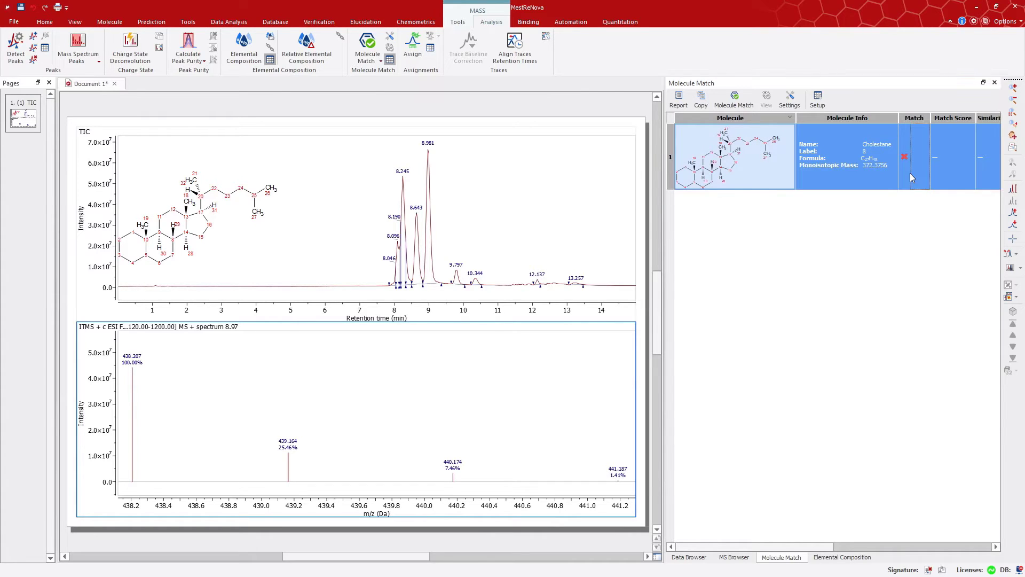
# Add Amitriptyline to the TIC, delete Cholestane, and move Amitriptyline to the upper left
pyautogui.click(690, 557)
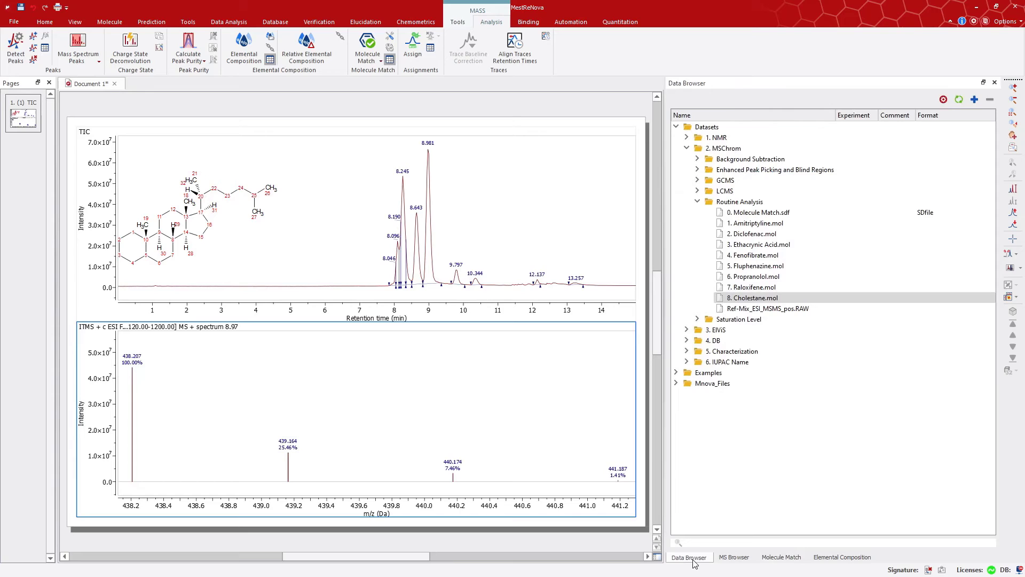
pyautogui.doubleClick(774, 227)
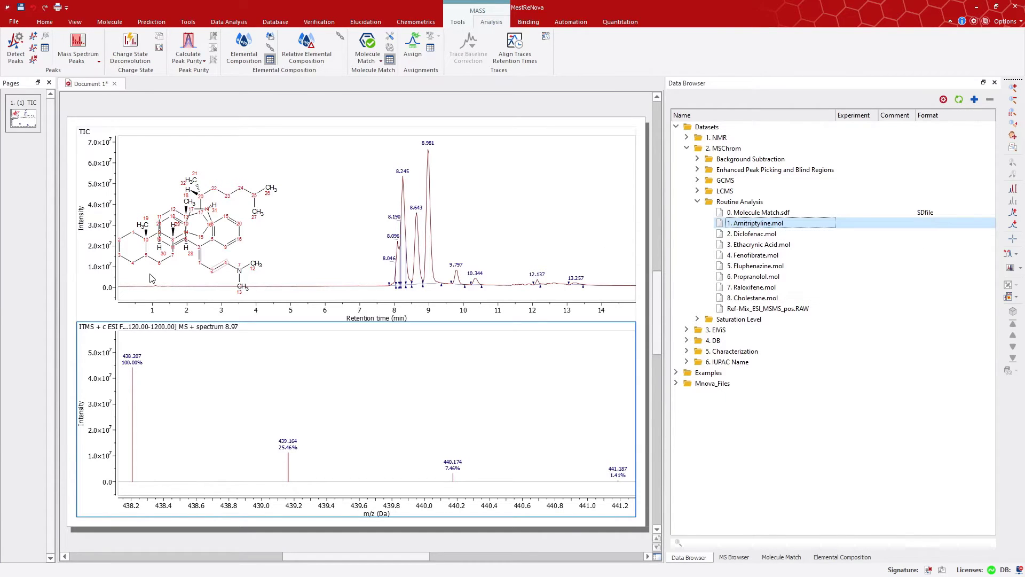
pyautogui.click(138, 257)
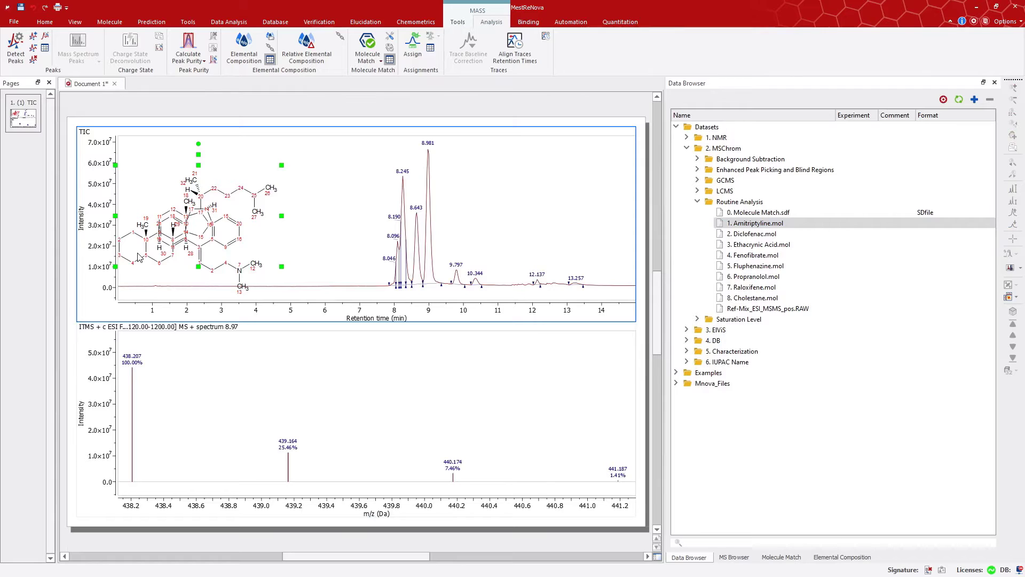
pyautogui.press('Delete')
pyautogui.click(205, 215)
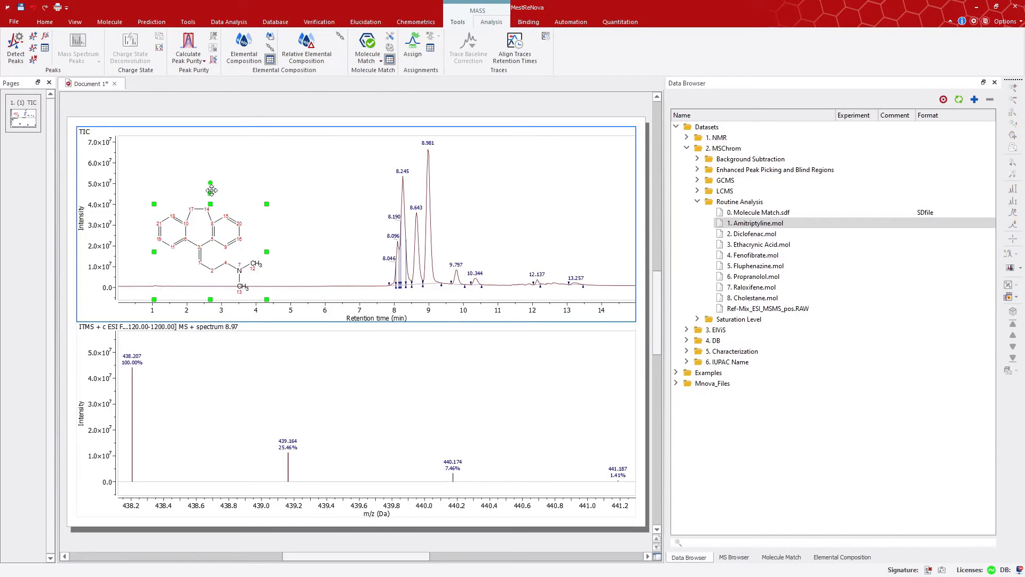
pyautogui.moveTo(206, 184); pyautogui.dragTo(179, 124)
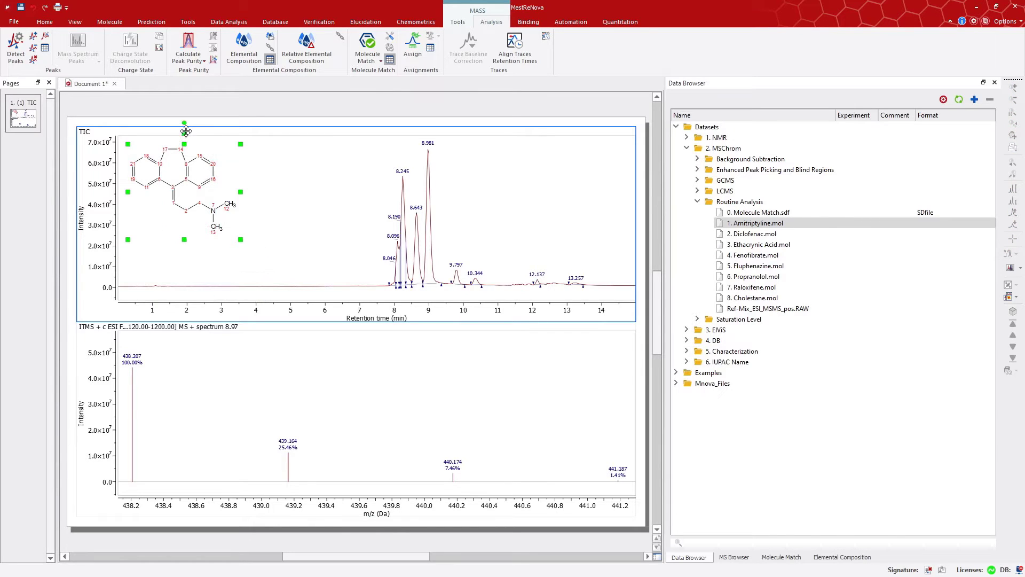
# Run Molecule Match for Amitriptyline and select the 50-48-6 result scoring 1.000
pyautogui.click(365, 37)
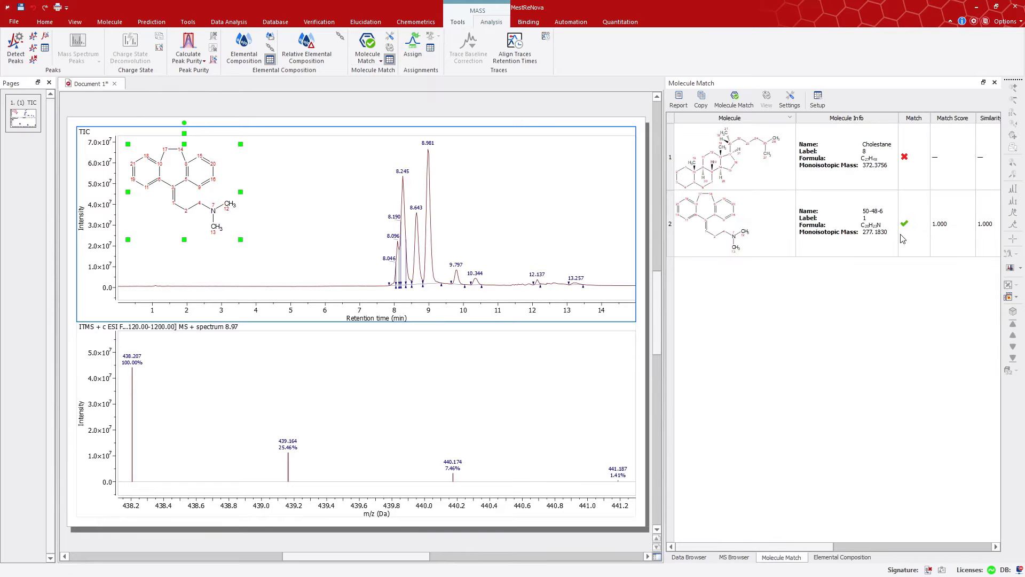
pyautogui.moveTo(666, 231)
pyautogui.mouseDown()
pyautogui.moveTo(302, 249)
pyautogui.moveTo(668, 241)
pyautogui.mouseUp()
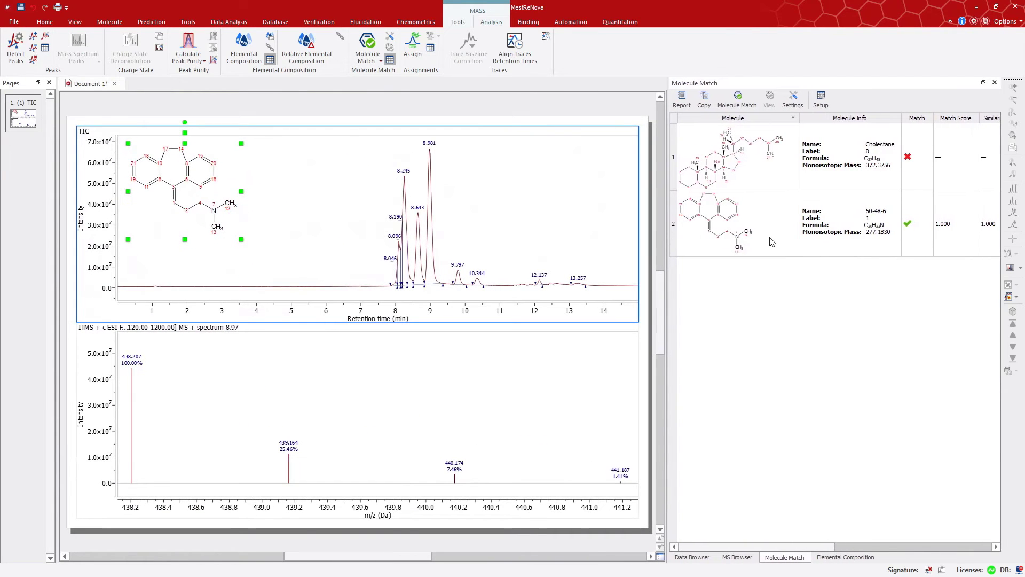
pyautogui.click(771, 238)
pyautogui.click(785, 172)
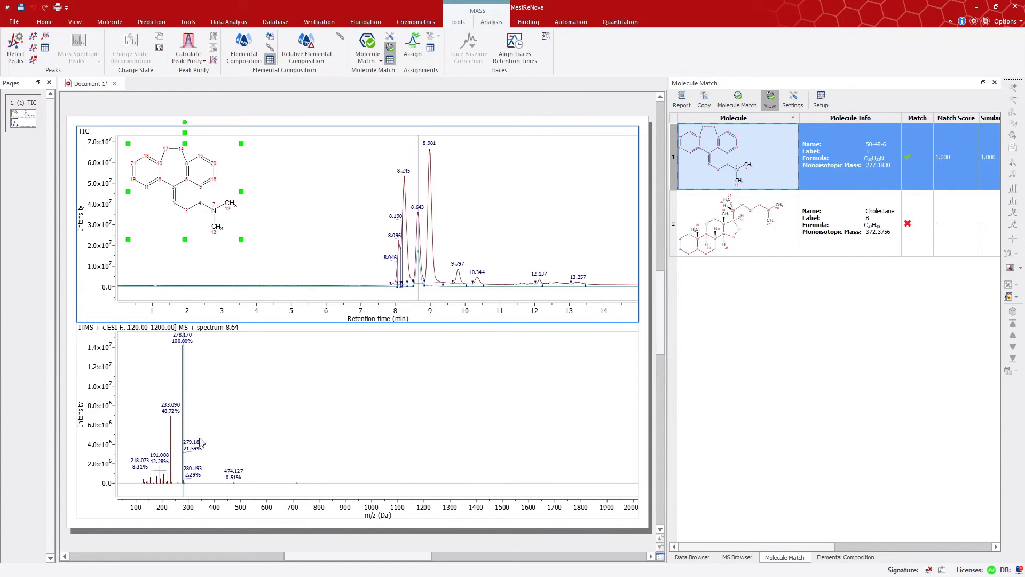
# Zoom the 8.64 spectrum onto the 278.170 base peak, then restore the full m/z range
pyautogui.click(230, 426)
pyautogui.moveTo(172, 428); pyautogui.dragTo(193, 428)
pyautogui.moveTo(327, 428); pyautogui.dragTo(462, 428)
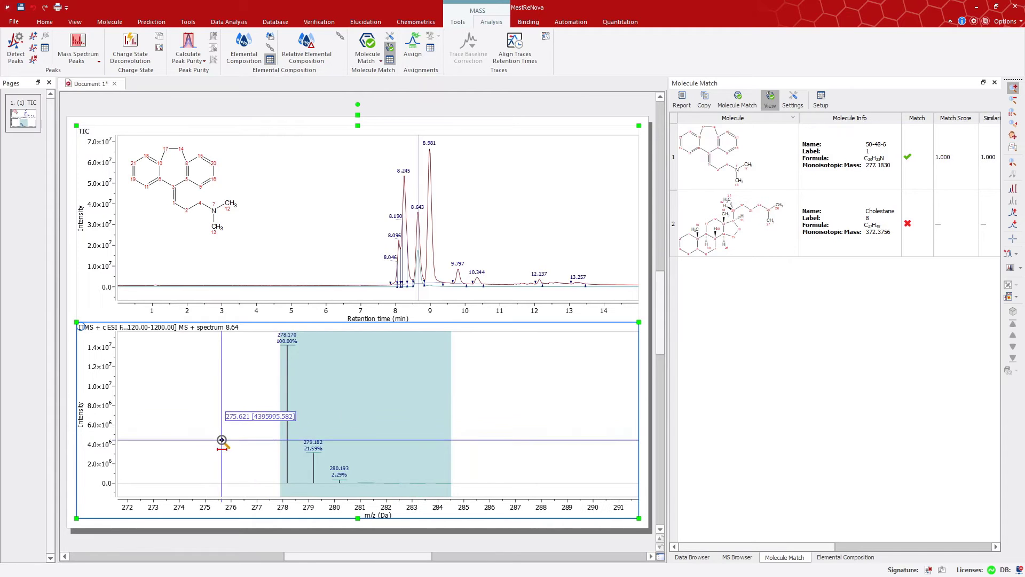
pyautogui.moveTo(241, 438); pyautogui.dragTo(470, 446)
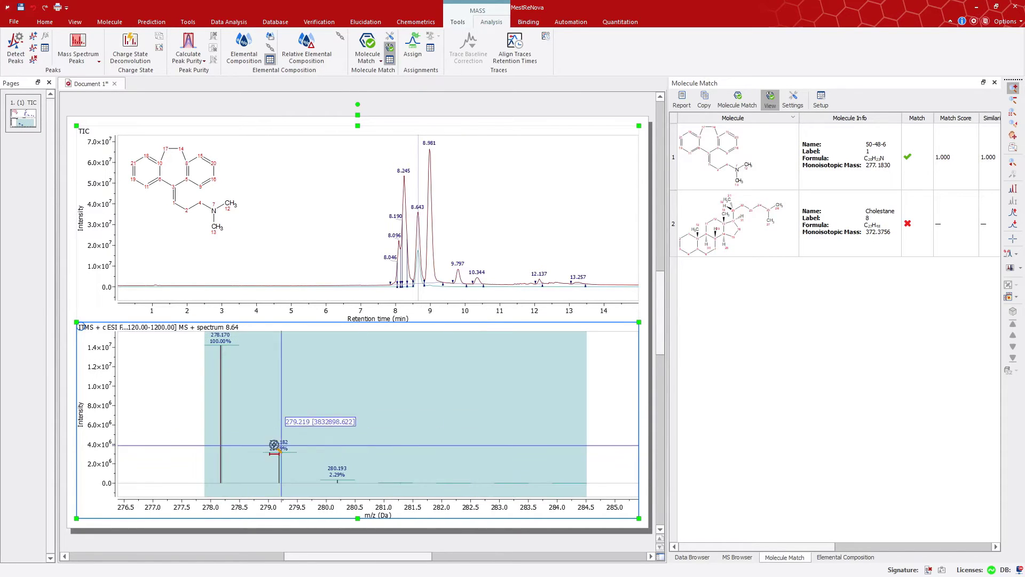
pyautogui.moveTo(181, 435); pyautogui.dragTo(598, 447)
pyautogui.press('z')
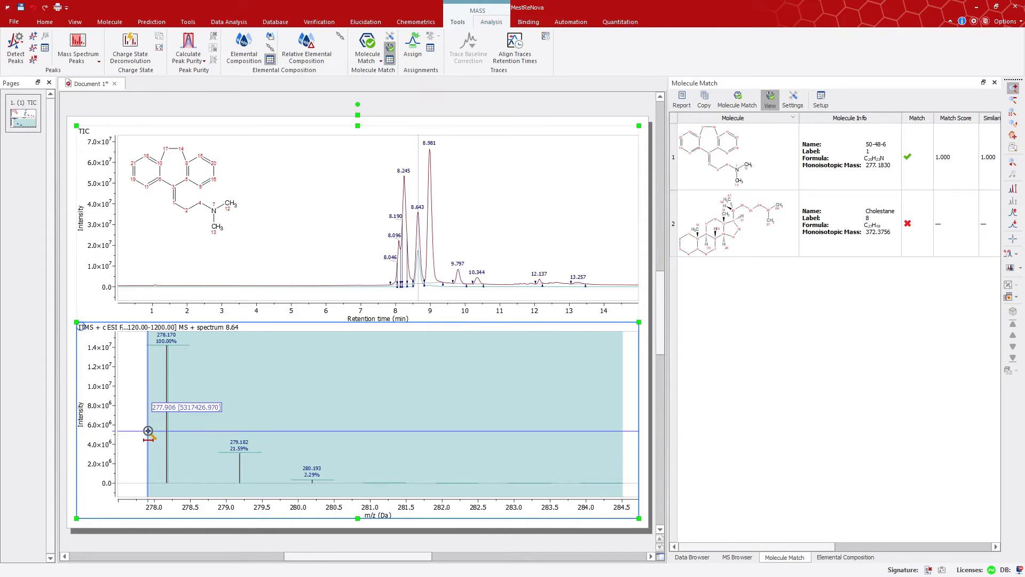
pyautogui.moveTo(149, 430); pyautogui.dragTo(187, 435)
pyautogui.press('Escape')
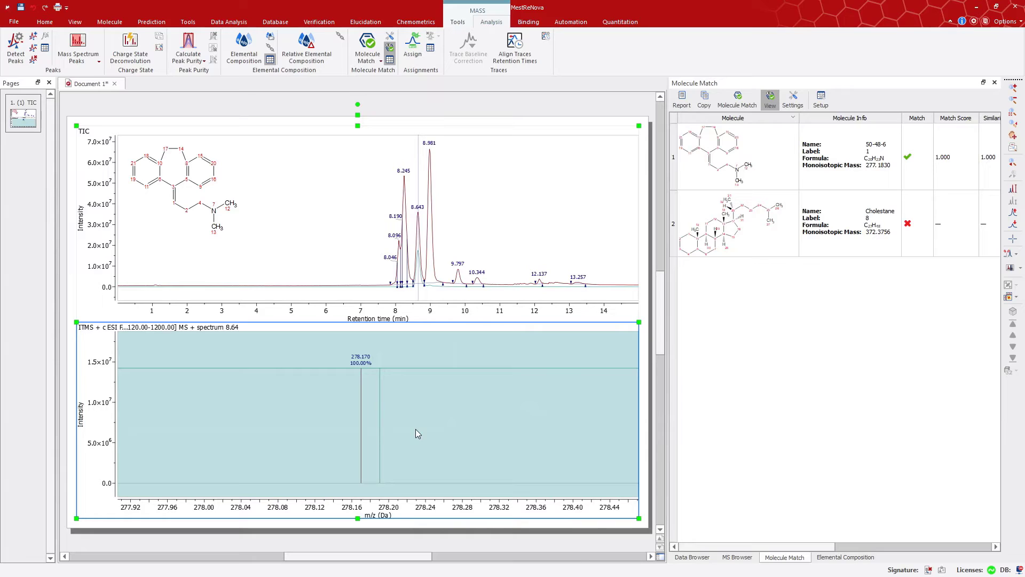
pyautogui.press('f')
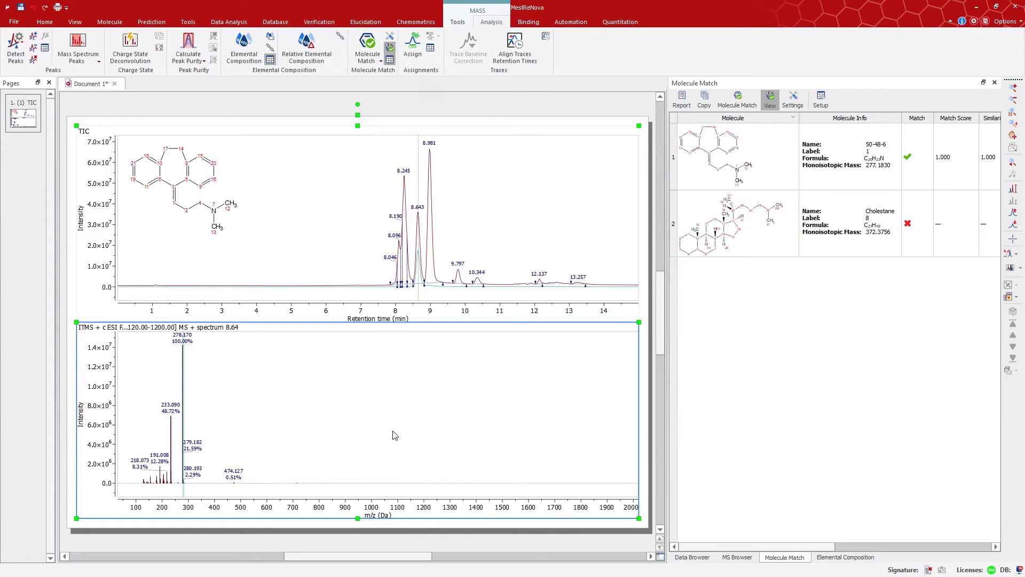
# Show the Compounds table and delete the existing compounds from it
pyautogui.rightClick(794, 50)
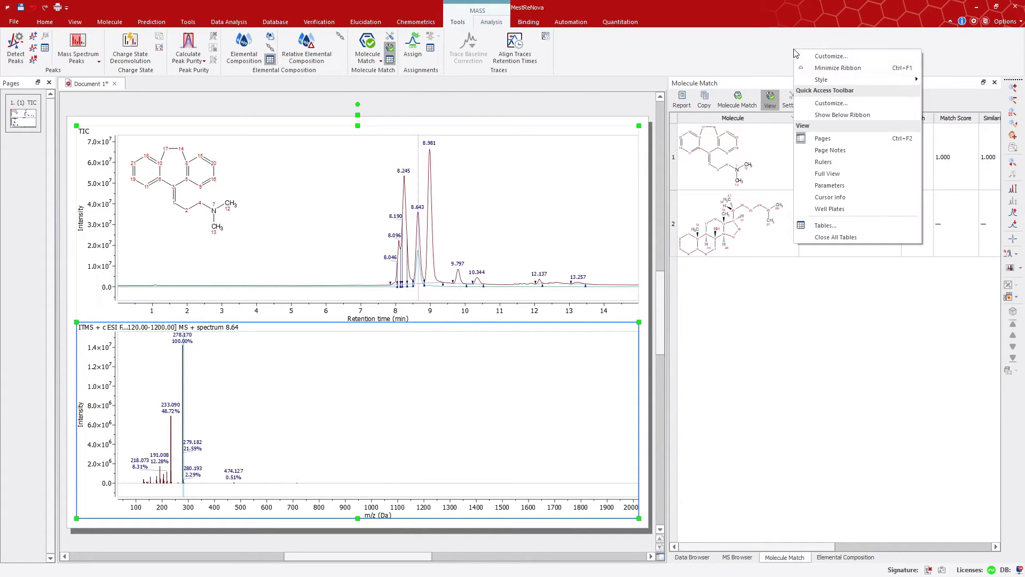
pyautogui.click(853, 225)
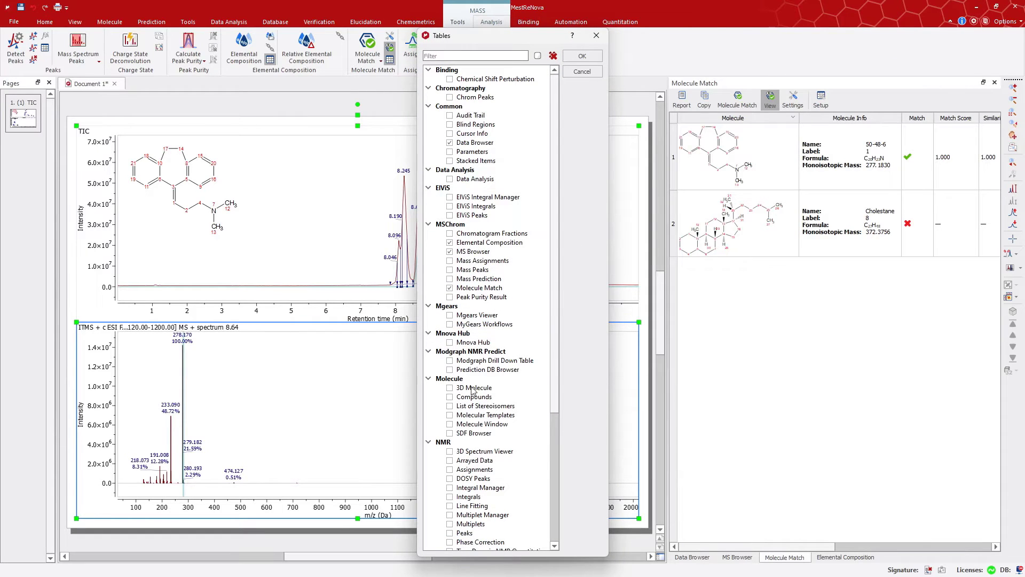
pyautogui.click(450, 397)
pyautogui.click(583, 55)
pyautogui.click(727, 99)
pyautogui.click(602, 299)
# Load the 0. Molecule Match.sdf library into the document to fill the Compounds table
pyautogui.click(737, 557)
pyautogui.click(705, 557)
pyautogui.moveTo(772, 212); pyautogui.dragTo(567, 210)
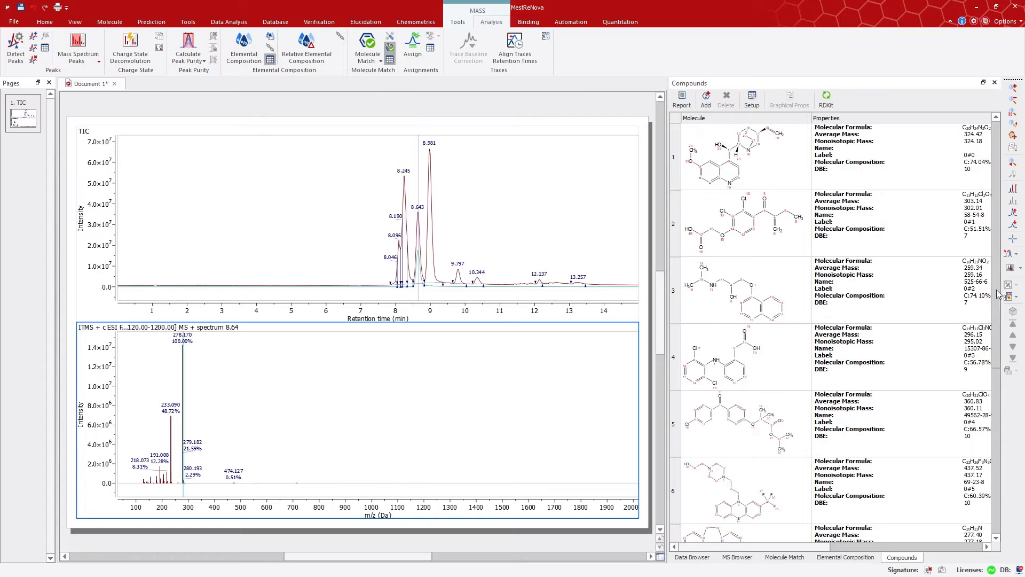
pyautogui.scroll(-1, 996, 324)
pyautogui.moveTo(996, 324); pyautogui.dragTo(996, 299)
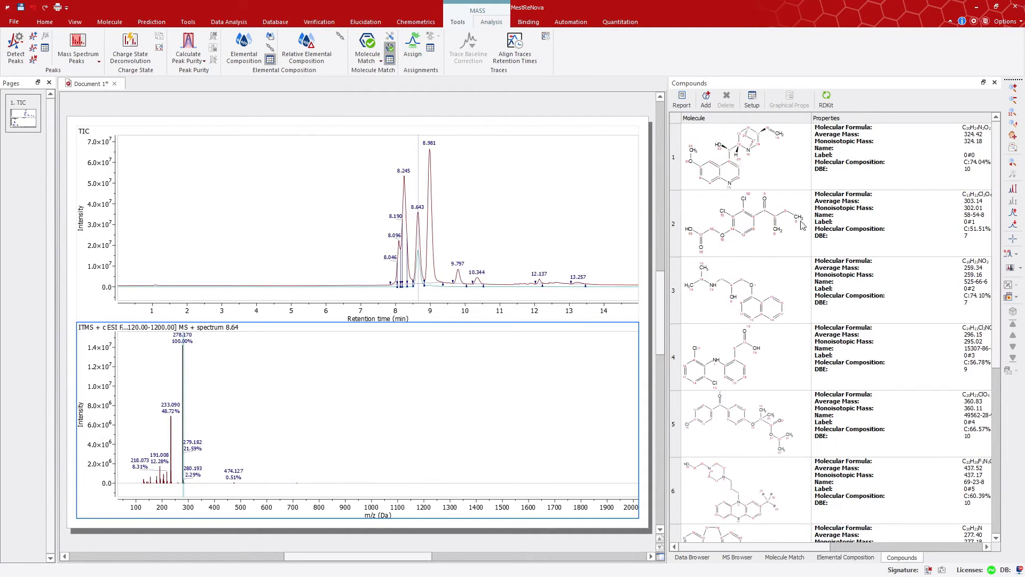
# Match all library compounds and sort by Match so 84449-90-1 and 69-23-8 lead
pyautogui.click(369, 42)
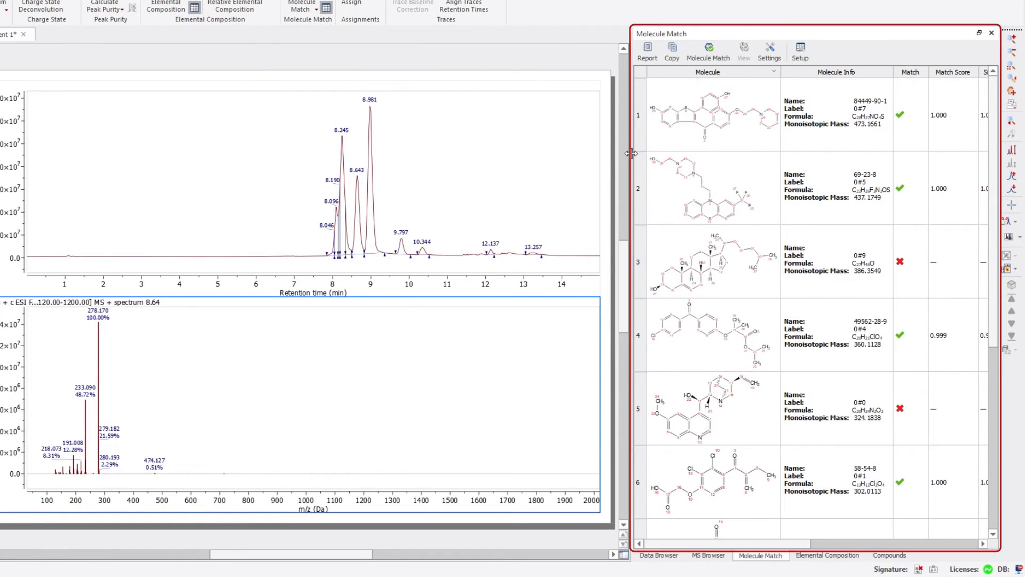
pyautogui.moveTo(996, 159)
pyautogui.mouseDown()
pyautogui.moveTo(996, 376)
pyautogui.moveTo(1009, 154)
pyautogui.mouseUp()
pyautogui.moveTo(810, 543); pyautogui.dragTo(764, 524)
pyautogui.click(917, 73)
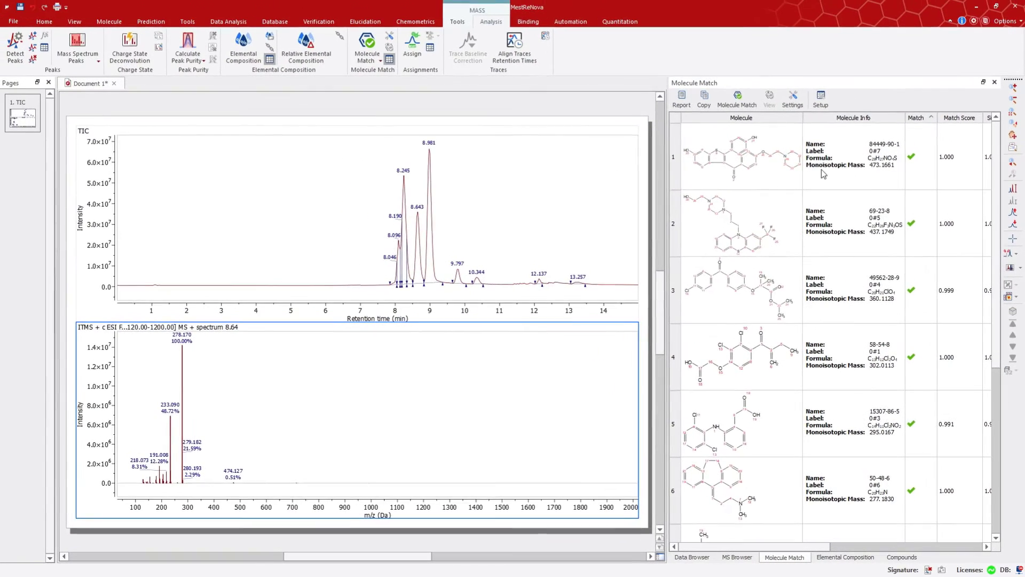
# Preview the 525-66-6, 50-48-6, 69-23-8 and 84449-90-1 matches, then select the top 8.09 min match
pyautogui.click(837, 119)
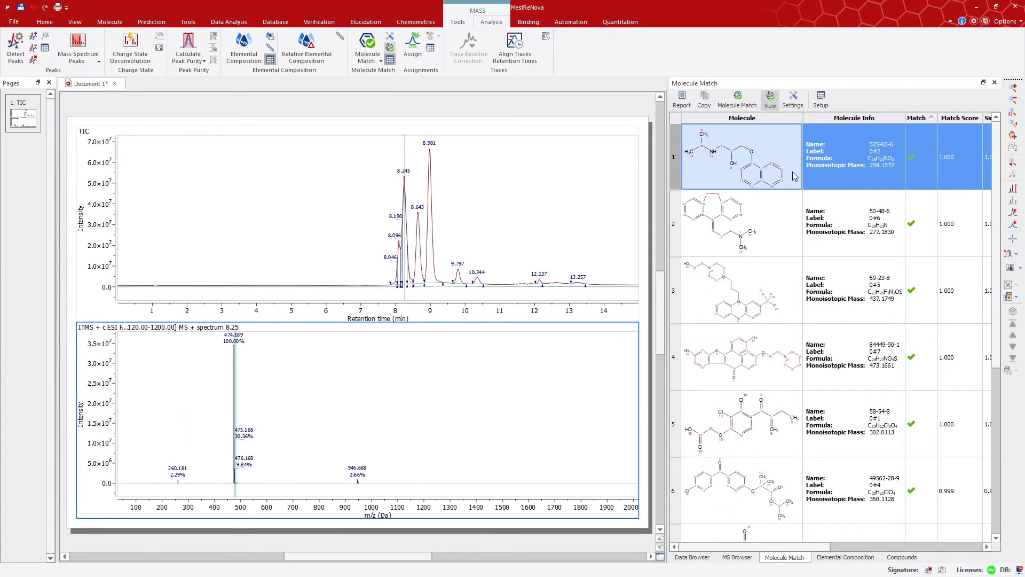
pyautogui.click(774, 232)
pyautogui.click(765, 289)
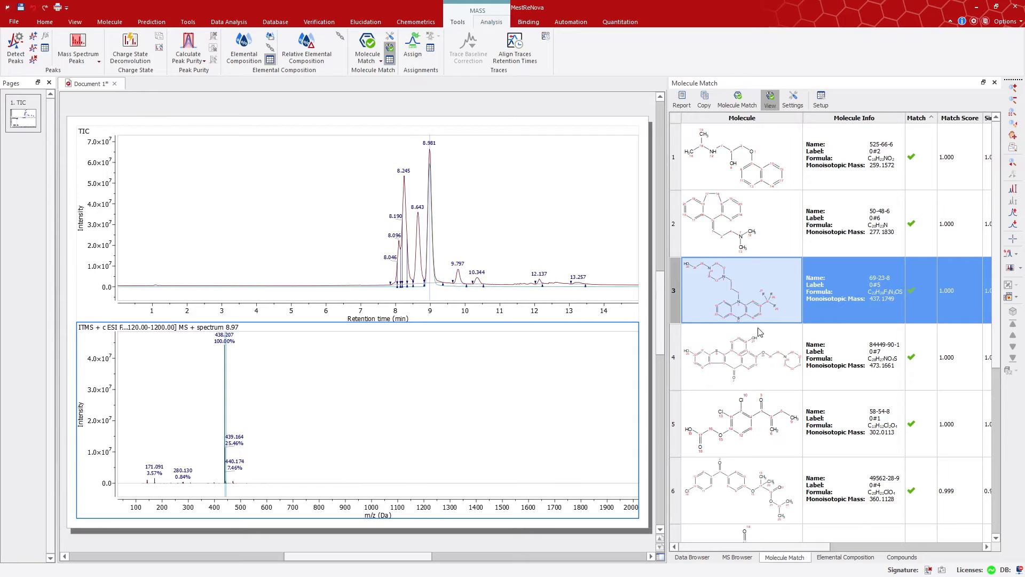
pyautogui.click(759, 362)
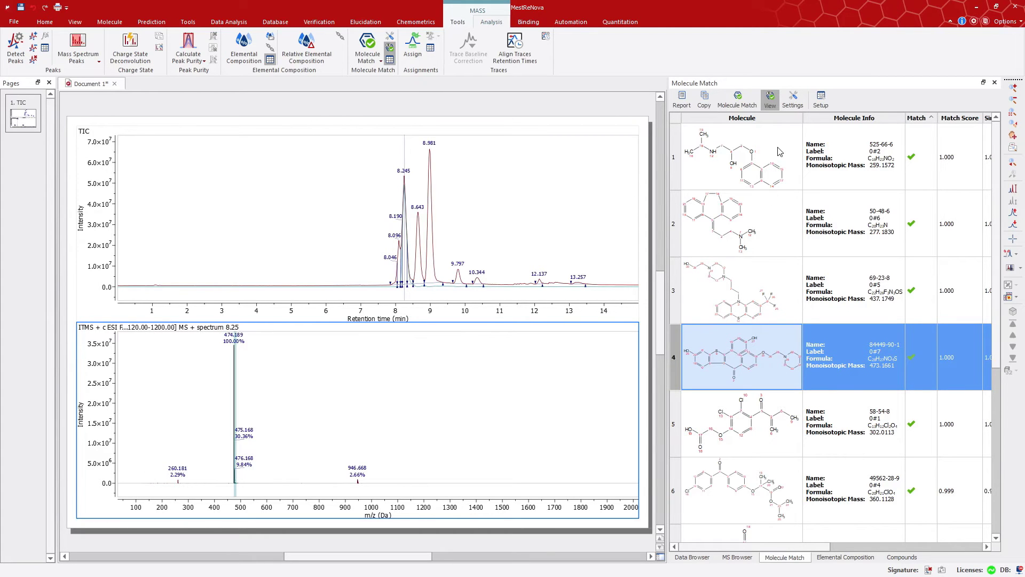
pyautogui.click(779, 151)
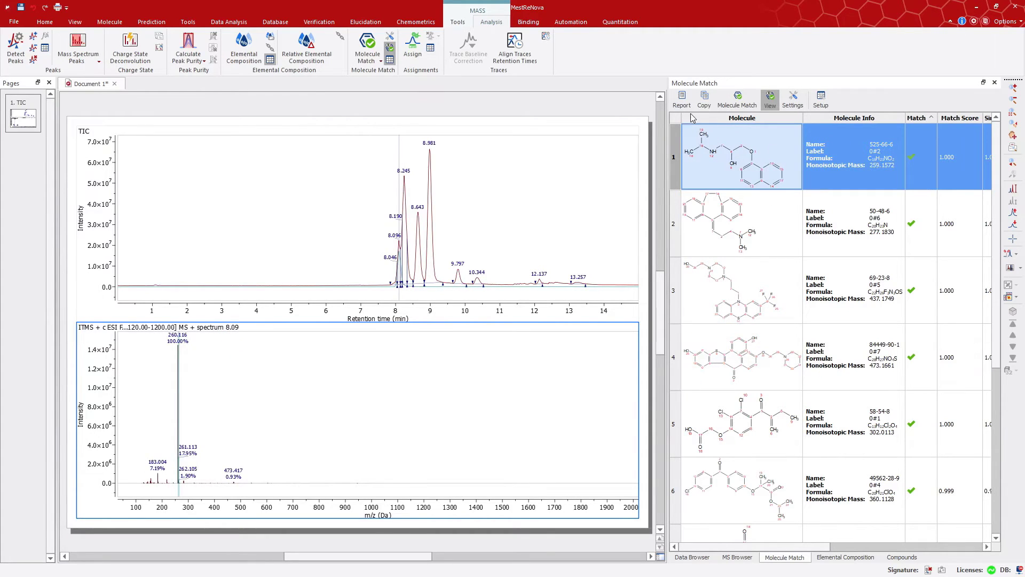
# Insert a Selected Row report table onto the spectrum, then delete it again
pyautogui.click(682, 100)
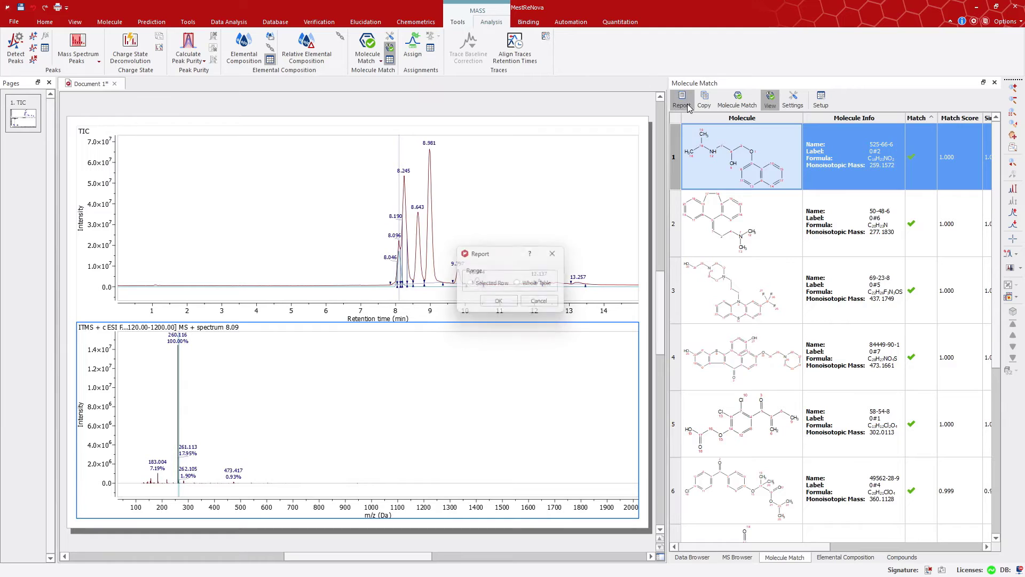
pyautogui.click(500, 304)
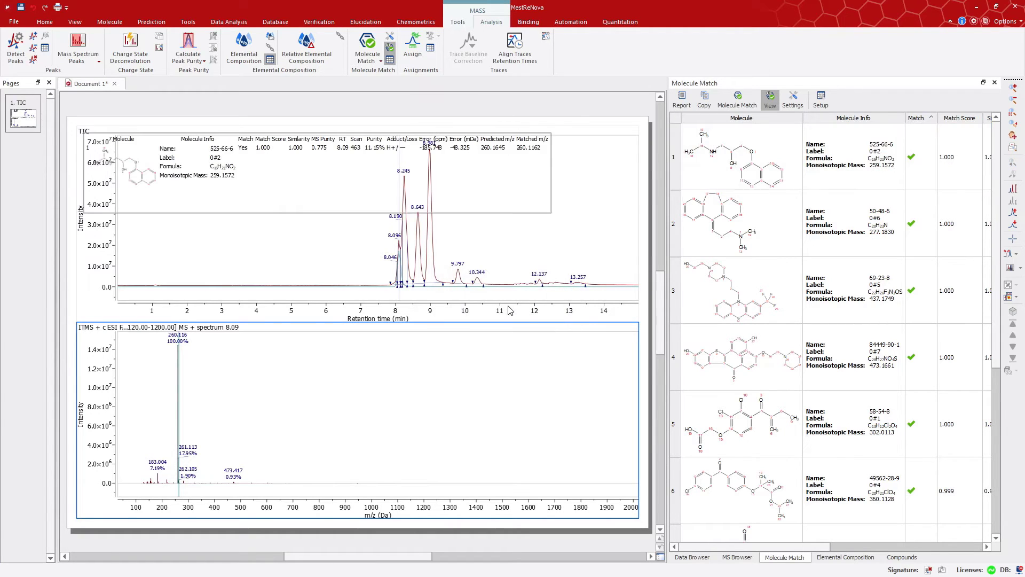
pyautogui.moveTo(316, 125); pyautogui.dragTo(403, 322)
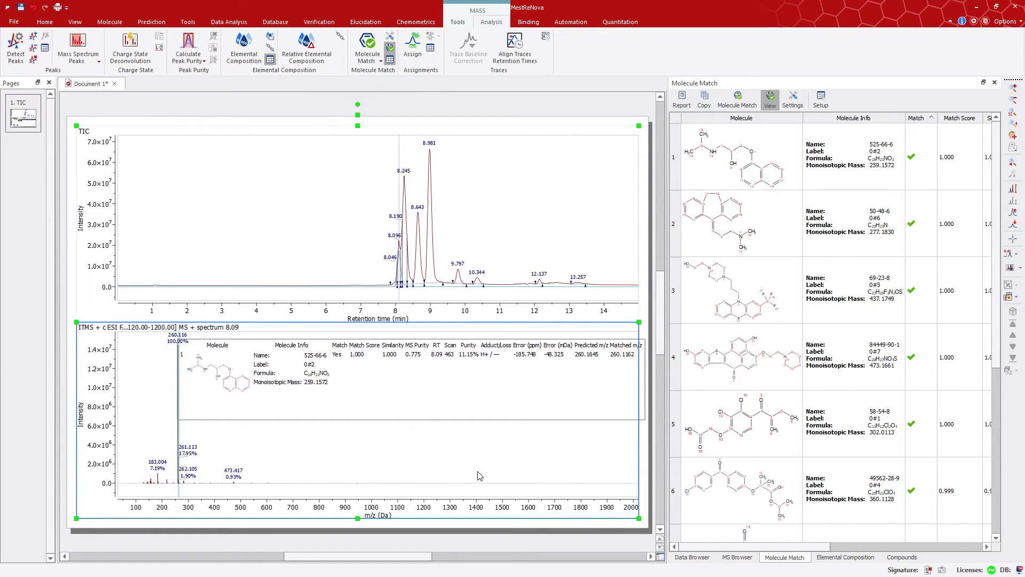
pyautogui.click(553, 219)
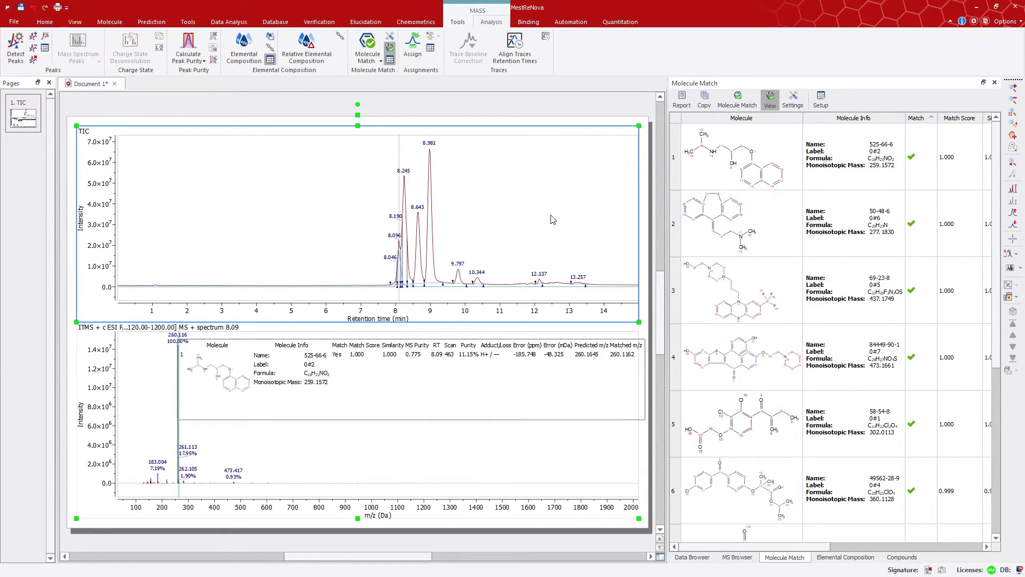
pyautogui.click(545, 399)
pyautogui.press('Delete')
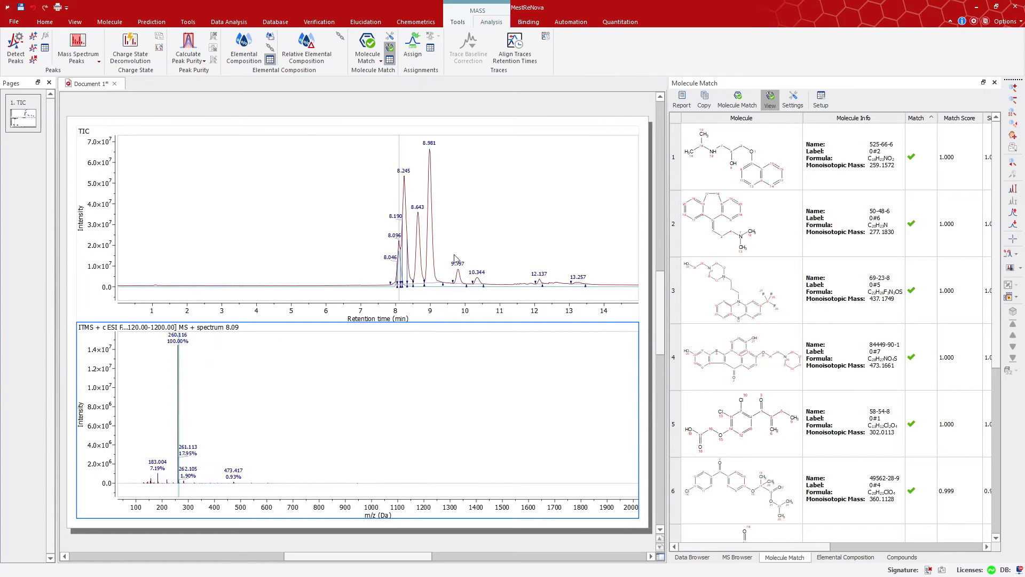
# Zoom the TIC to about 7.4–9.5 min and hide the molecule-match trace
pyautogui.click(376, 267)
pyautogui.press('z')
pyautogui.moveTo(374, 247); pyautogui.dragTo(486, 251)
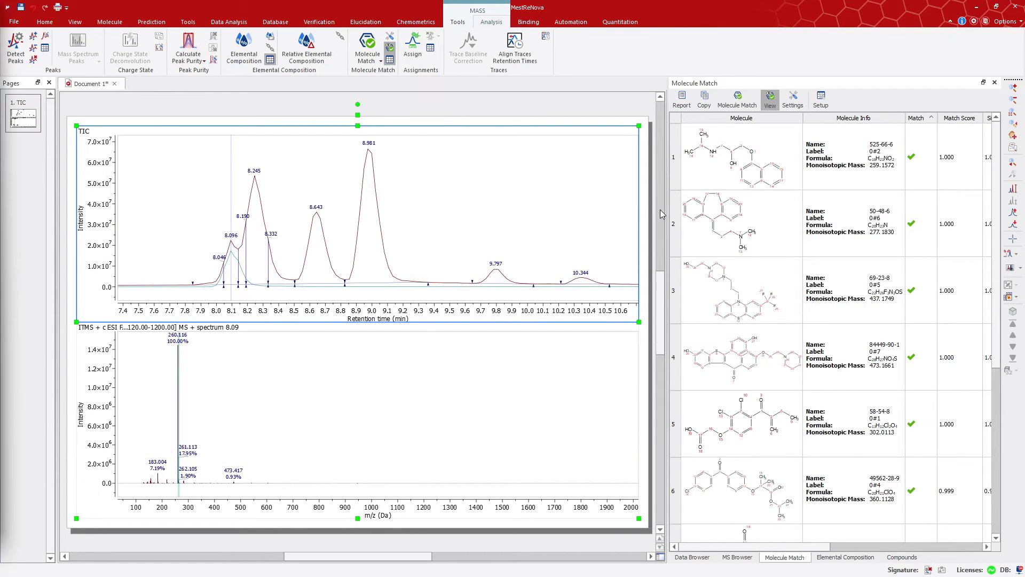
pyautogui.click(771, 99)
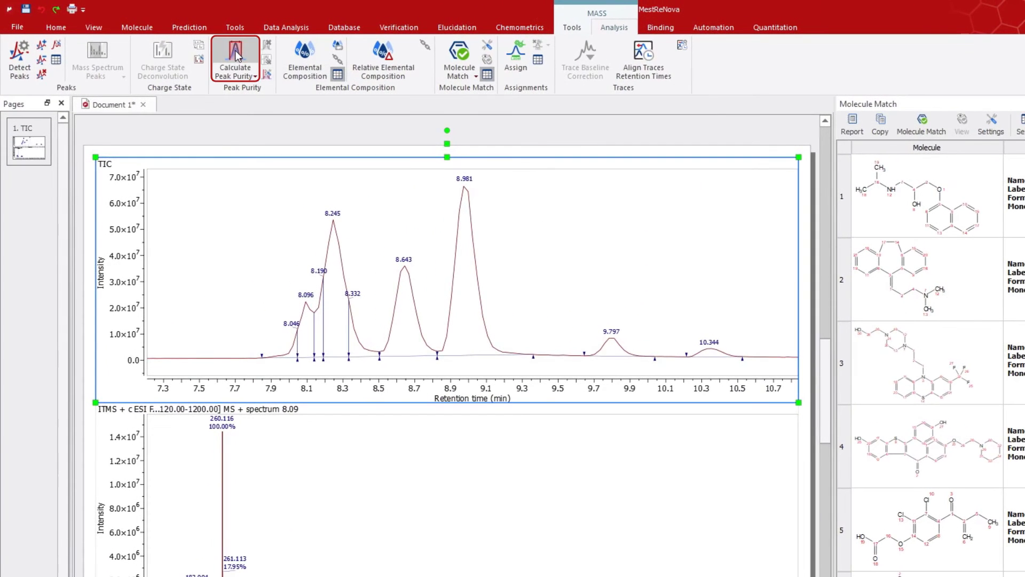
# Run peak purity over 8.52–8.81 min and sort the ions by descending abundance
pyautogui.click(199, 51)
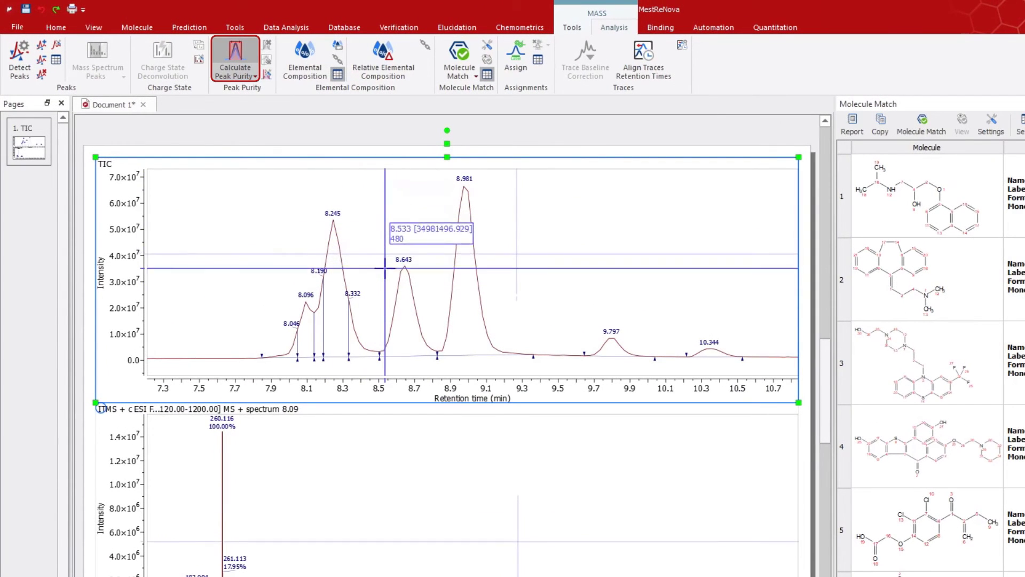
pyautogui.moveTo(383, 293); pyautogui.dragTo(435, 295)
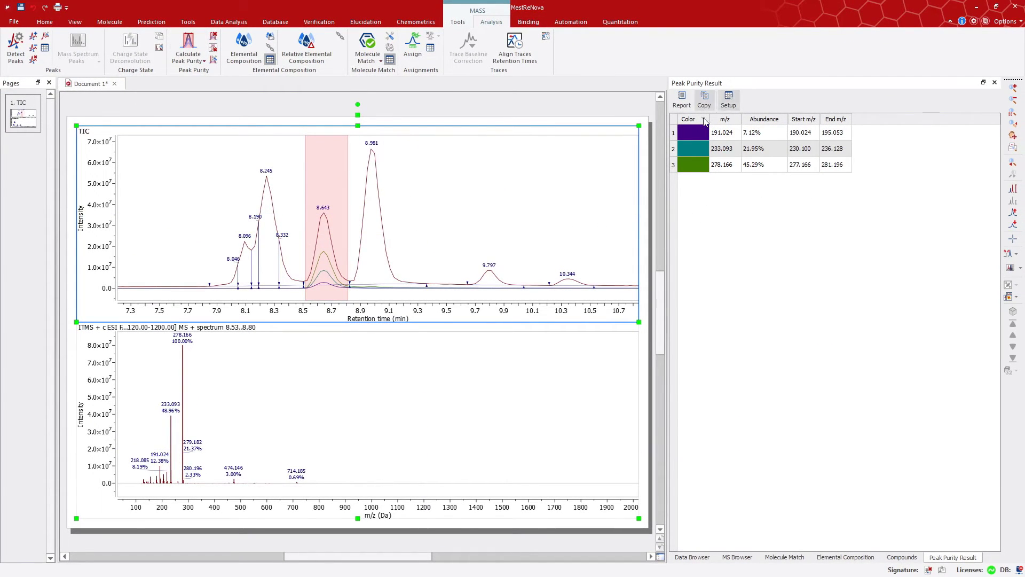
pyautogui.click(779, 122)
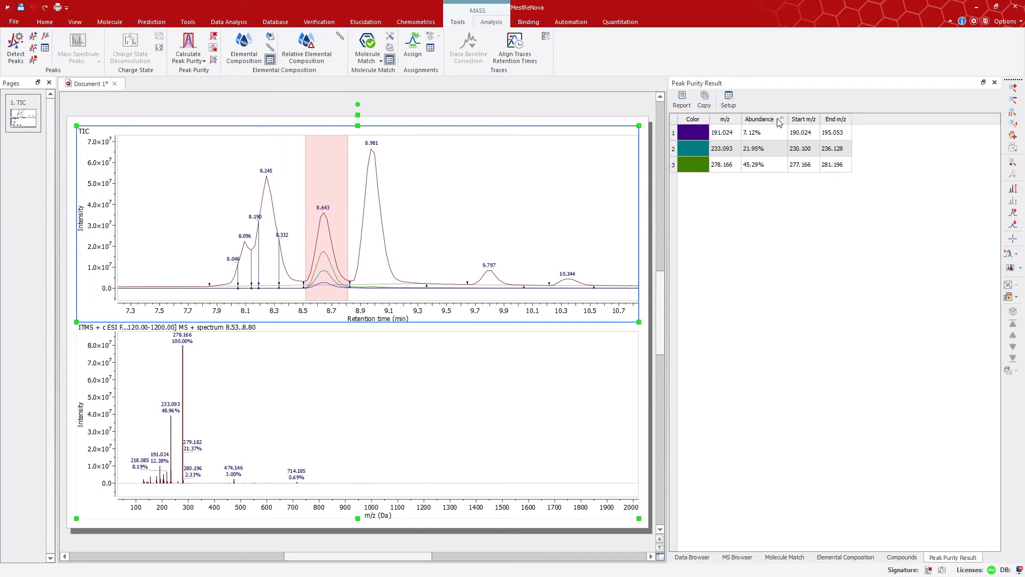
pyautogui.click(779, 122)
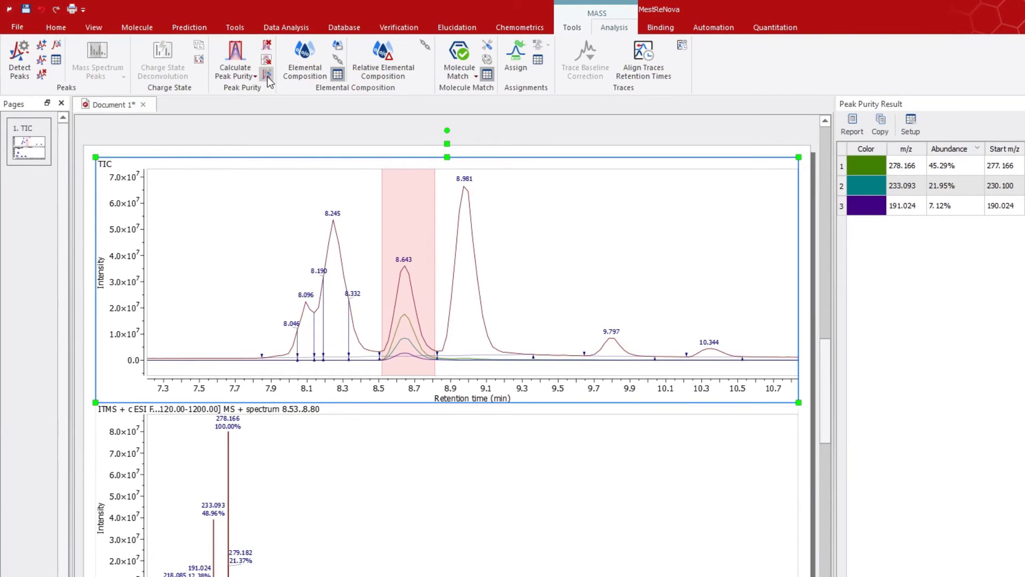
# Raise the Extracted Chromatograms Count in the Peak Purity Options
pyautogui.click(267, 75)
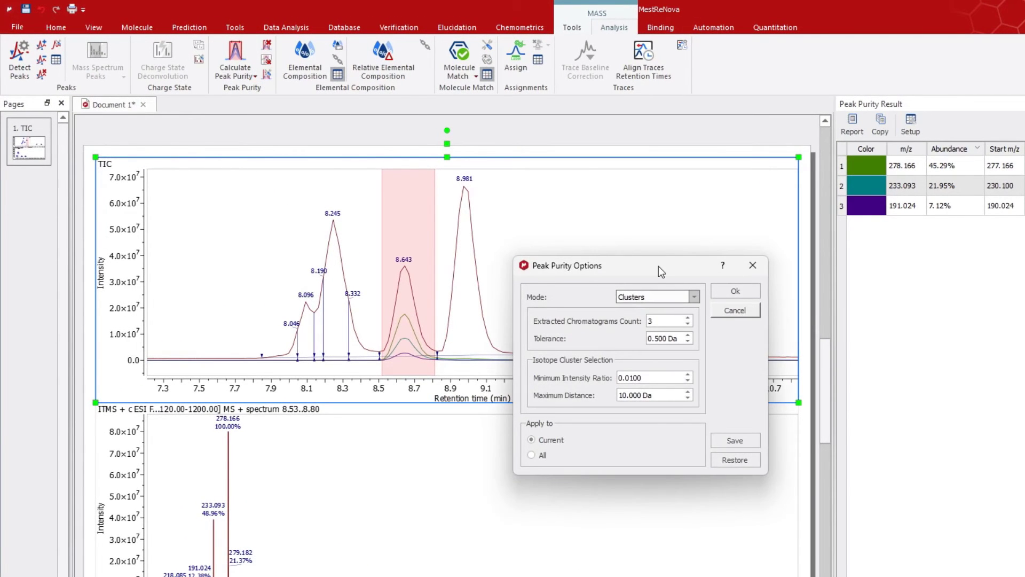
pyautogui.moveTo(658, 266); pyautogui.dragTo(685, 186)
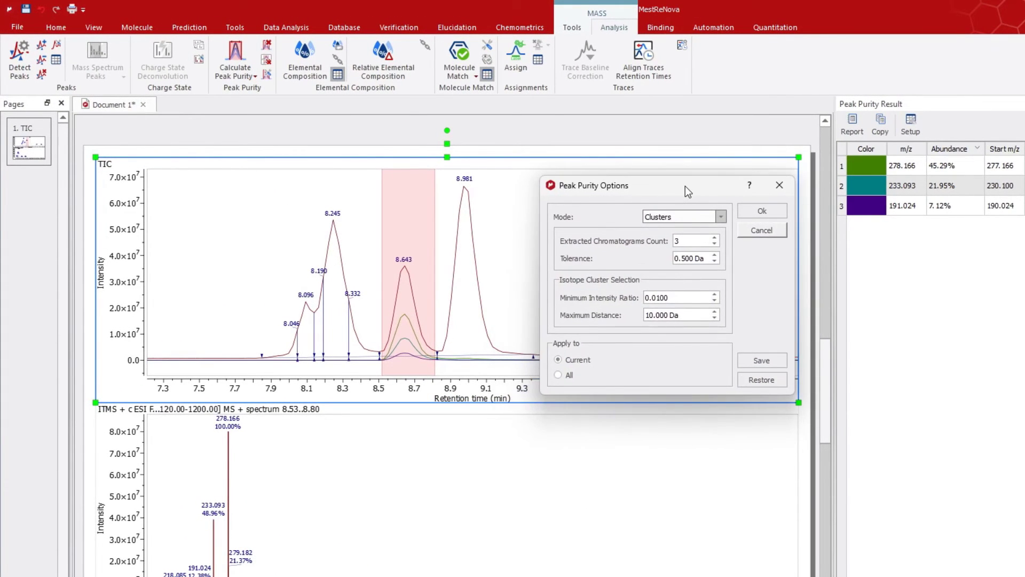
pyautogui.click(716, 238)
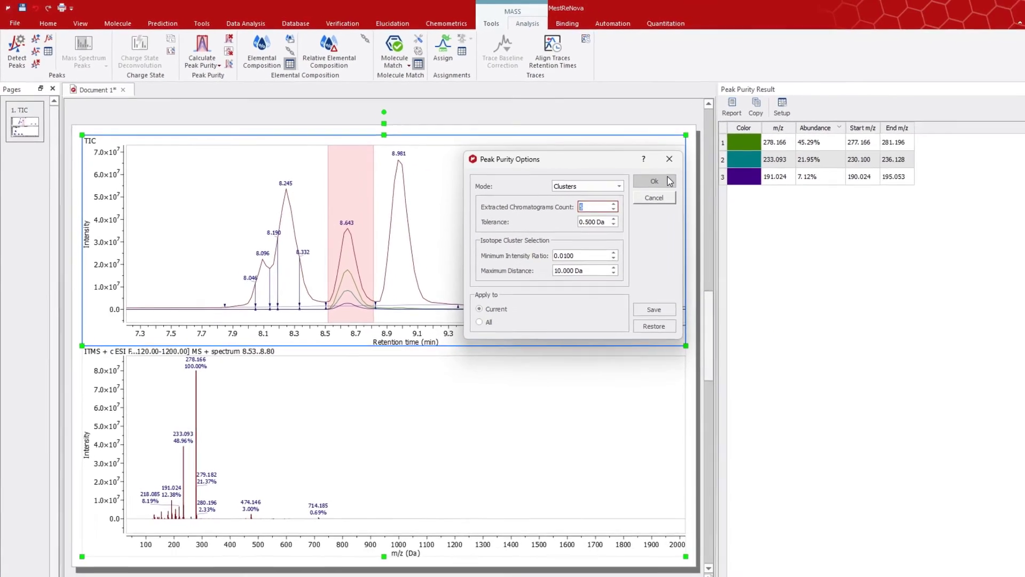
pyautogui.click(762, 211)
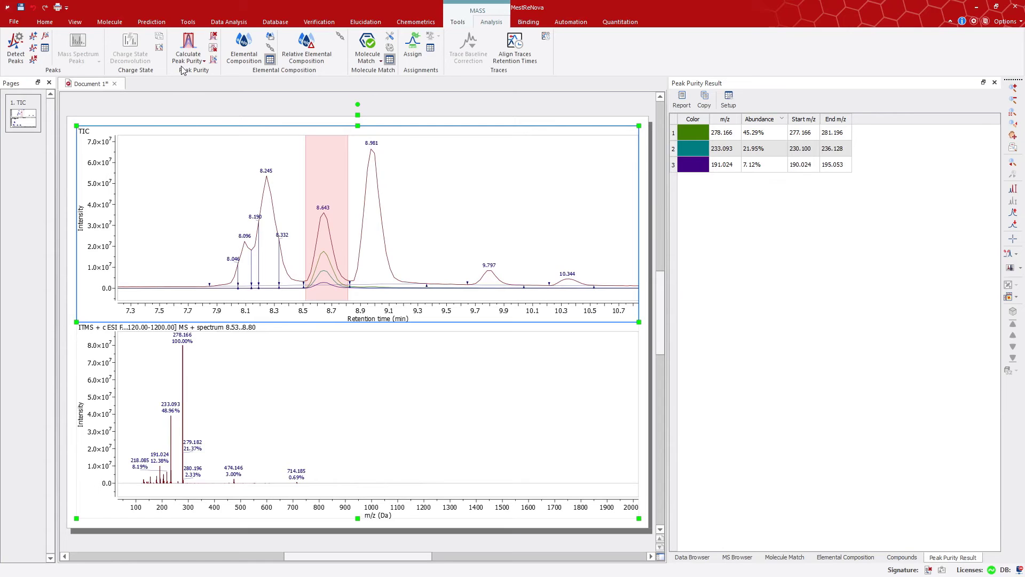
# Recalculate peak purity over 8.53–8.74 min, listing five ions led by m/z 278.166
pyautogui.click(188, 45)
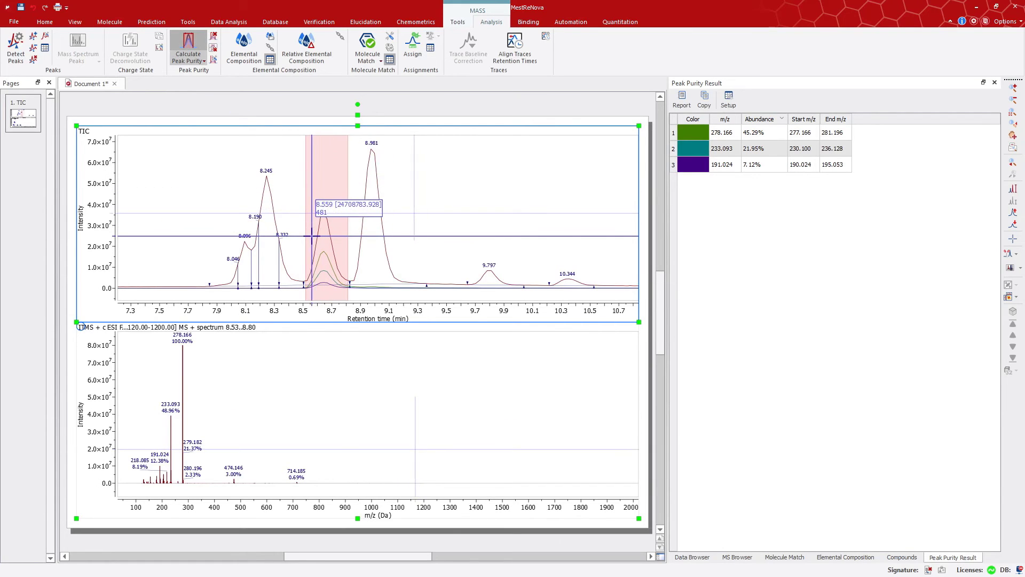
pyautogui.moveTo(307, 236); pyautogui.dragTo(346, 241)
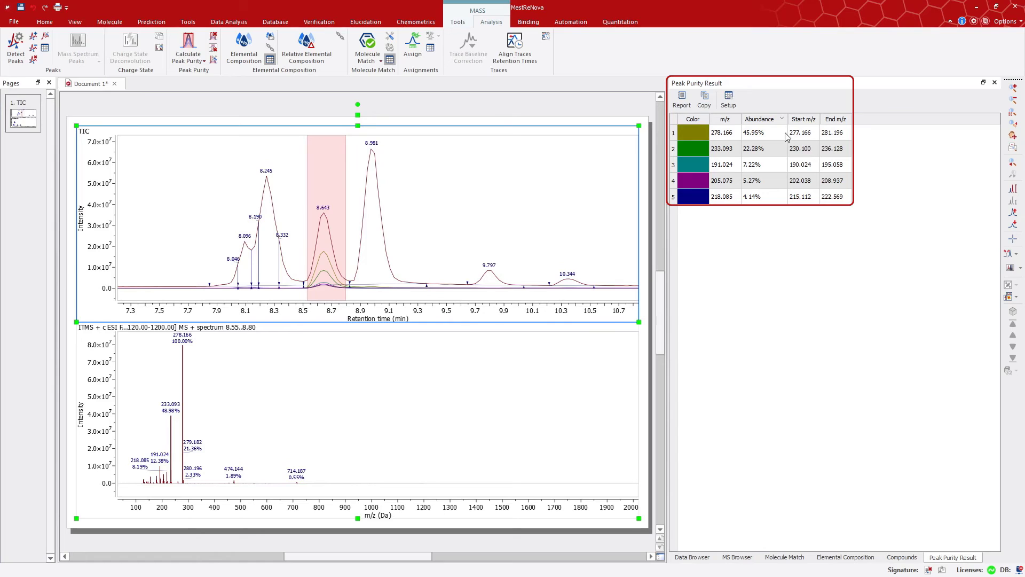
pyautogui.moveTo(791, 138); pyautogui.dragTo(780, 192)
pyautogui.click(809, 232)
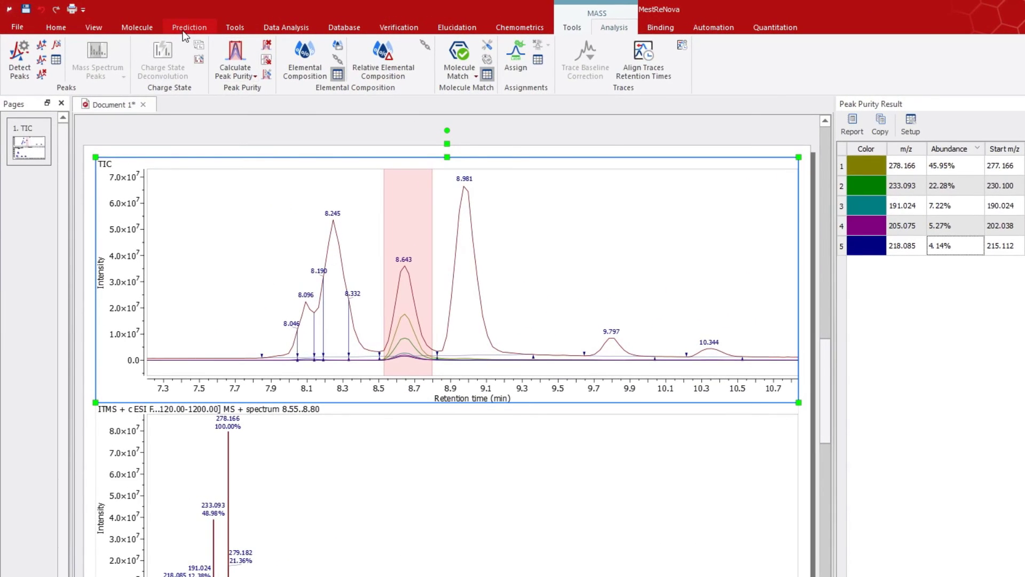
# Run MS Prediction on formula C20H24N2O2 and select the [M+H]+ adduct at 325.19105
pyautogui.click(190, 27)
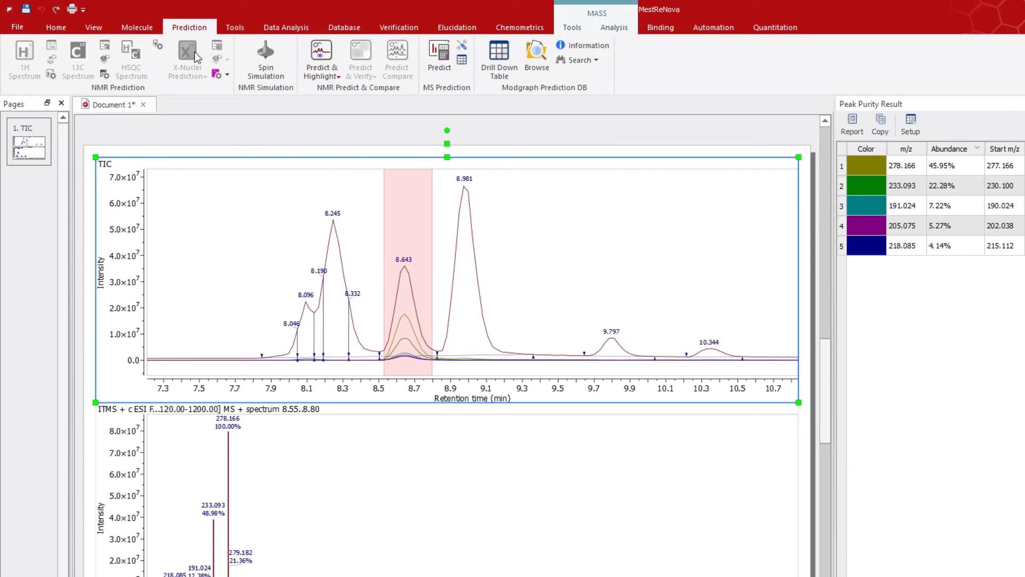
pyautogui.click(450, 63)
pyautogui.doubleClick(544, 347)
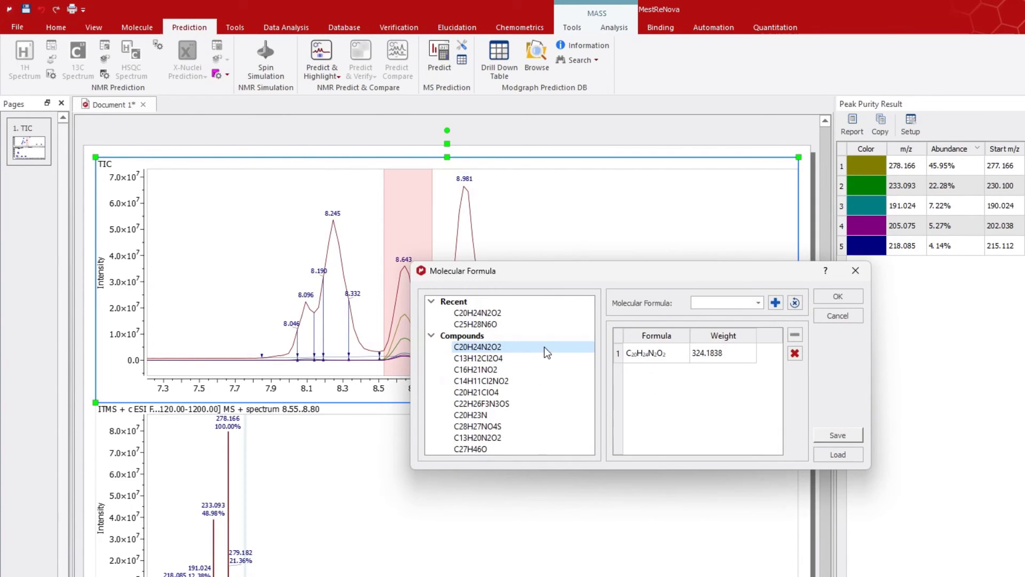
pyautogui.click(635, 352)
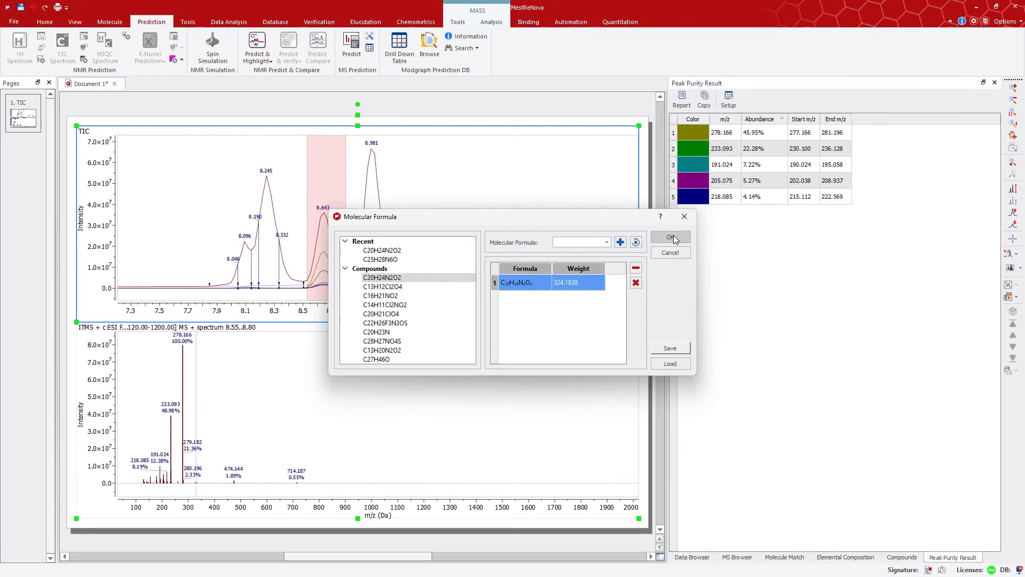
pyautogui.click(735, 260)
pyautogui.click(731, 132)
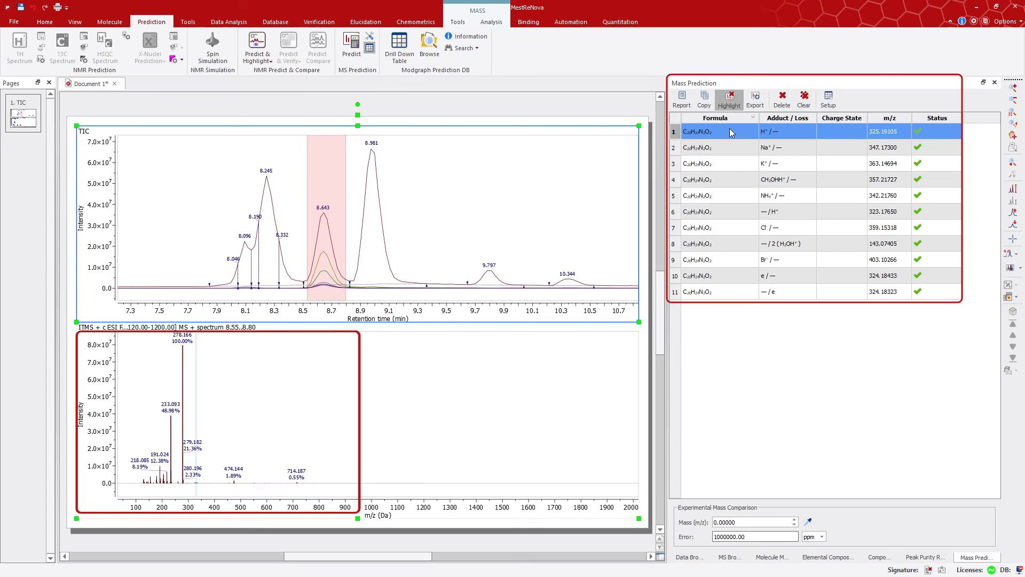
pyautogui.click(732, 152)
pyautogui.click(730, 164)
pyautogui.click(726, 178)
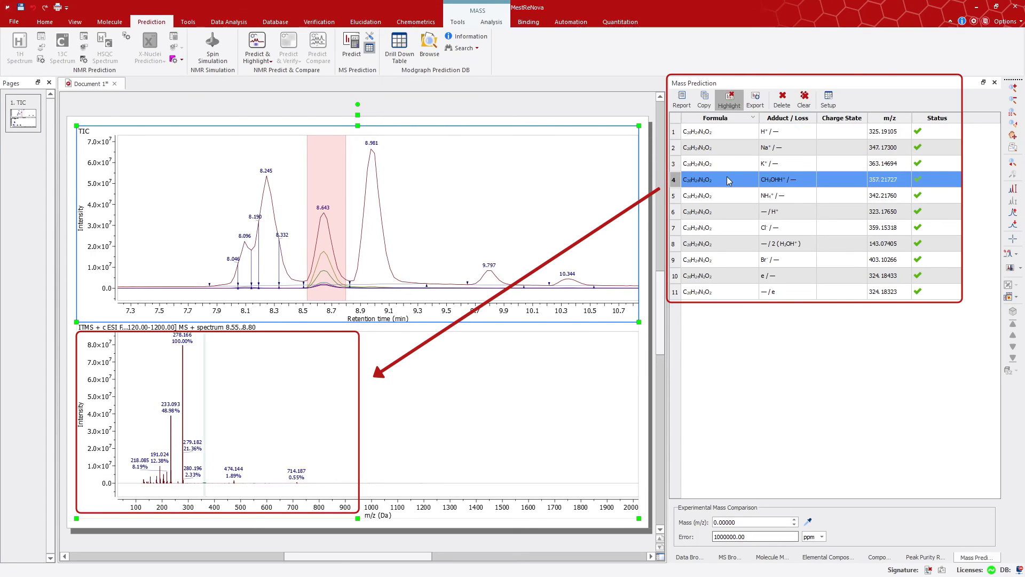
pyautogui.click(727, 196)
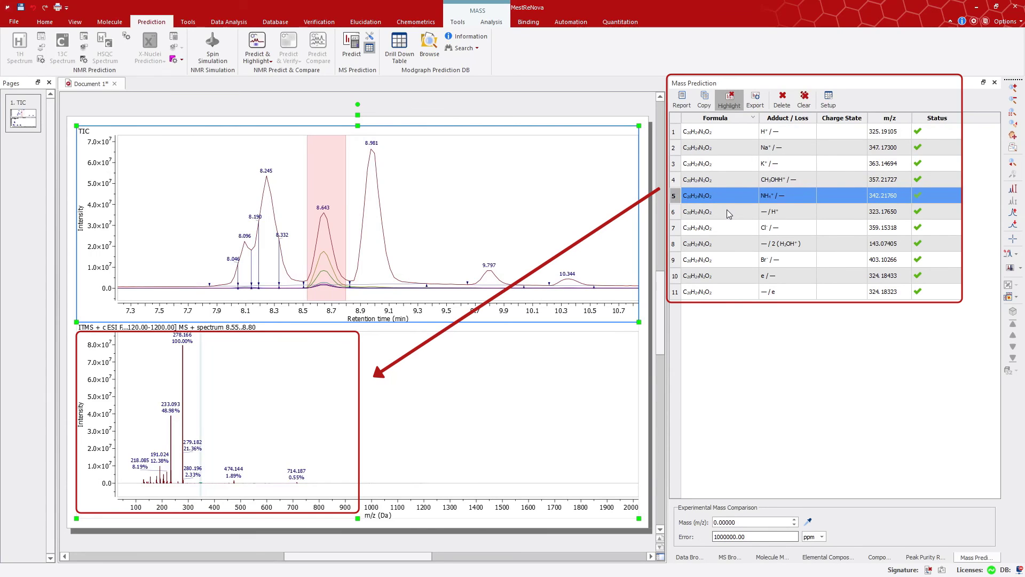
pyautogui.click(726, 210)
pyautogui.click(728, 228)
pyautogui.click(730, 242)
pyautogui.click(730, 257)
pyautogui.click(732, 275)
pyautogui.click(734, 290)
pyautogui.click(741, 325)
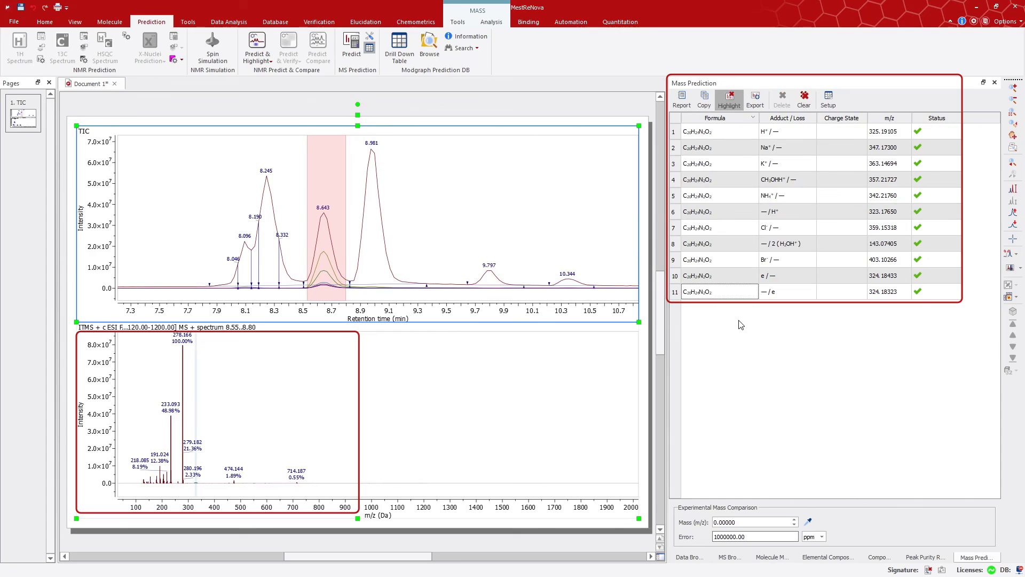